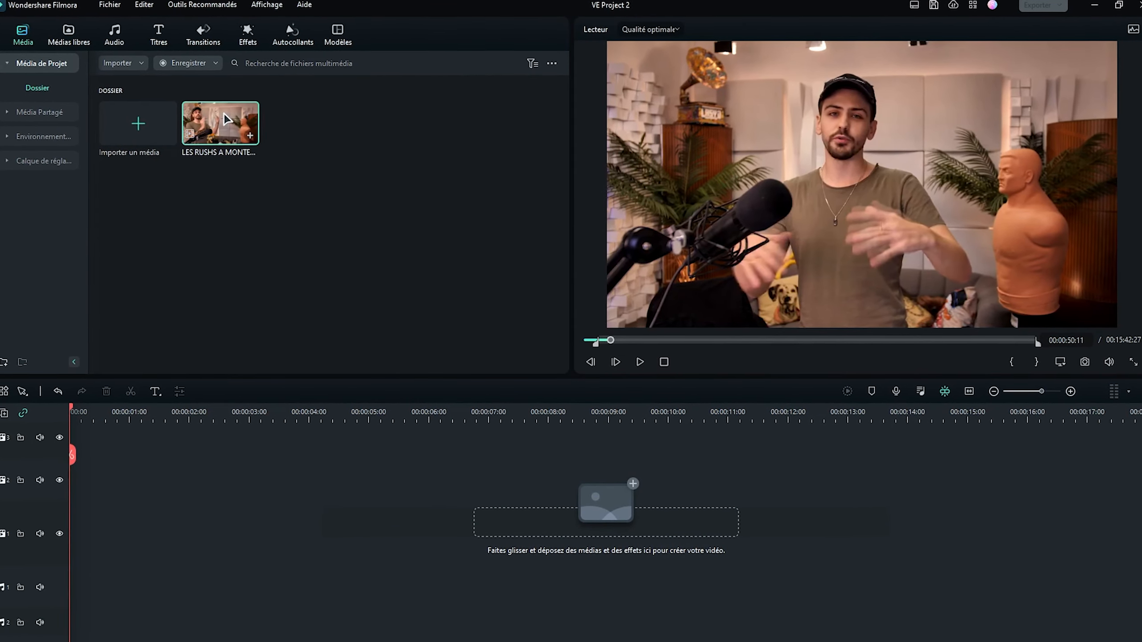
# Step: Run silence detection on the rushes clip with a 16% volume threshold and export the result to the timeline, keeping 1920 x 1080 50fps
pyautogui.rightClick(225, 130)
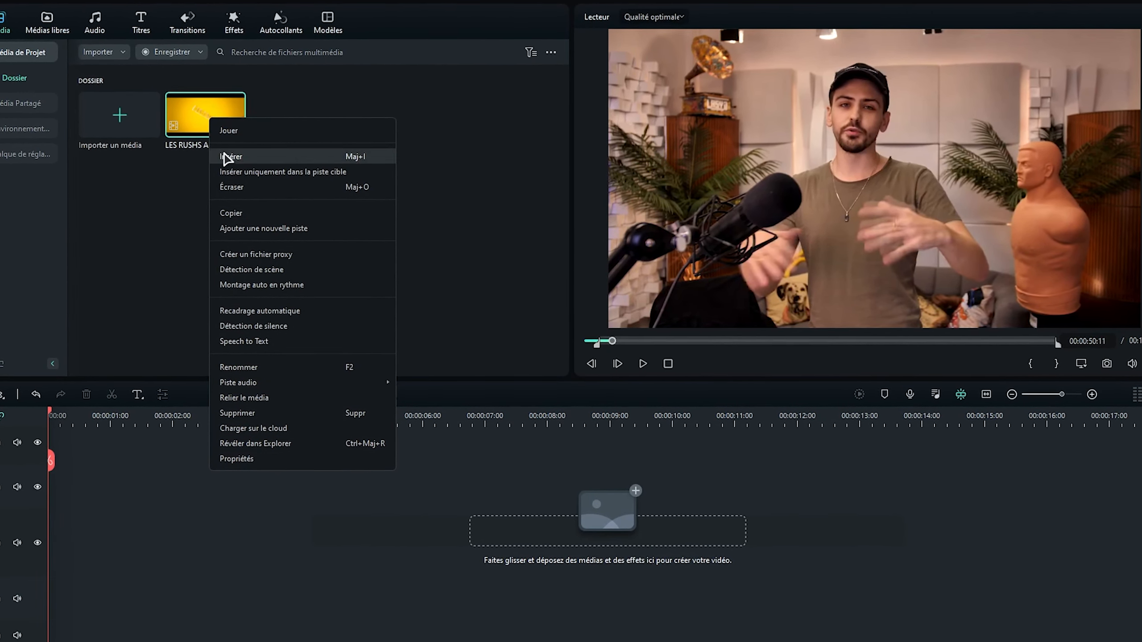
pyautogui.click(254, 326)
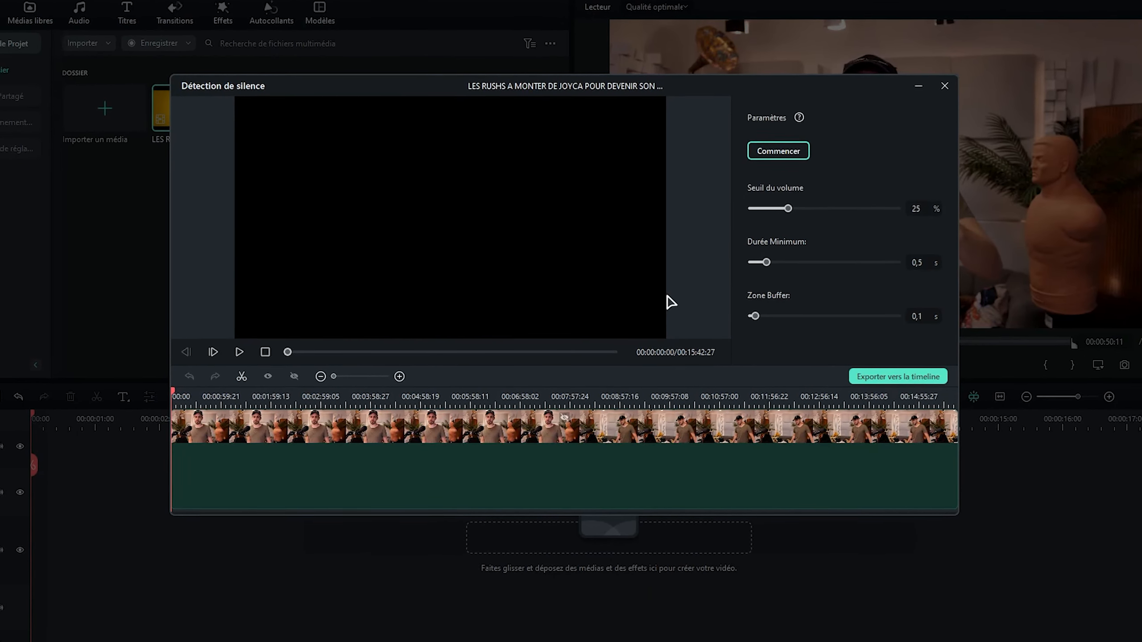
pyautogui.moveTo(788, 209); pyautogui.dragTo(790, 208)
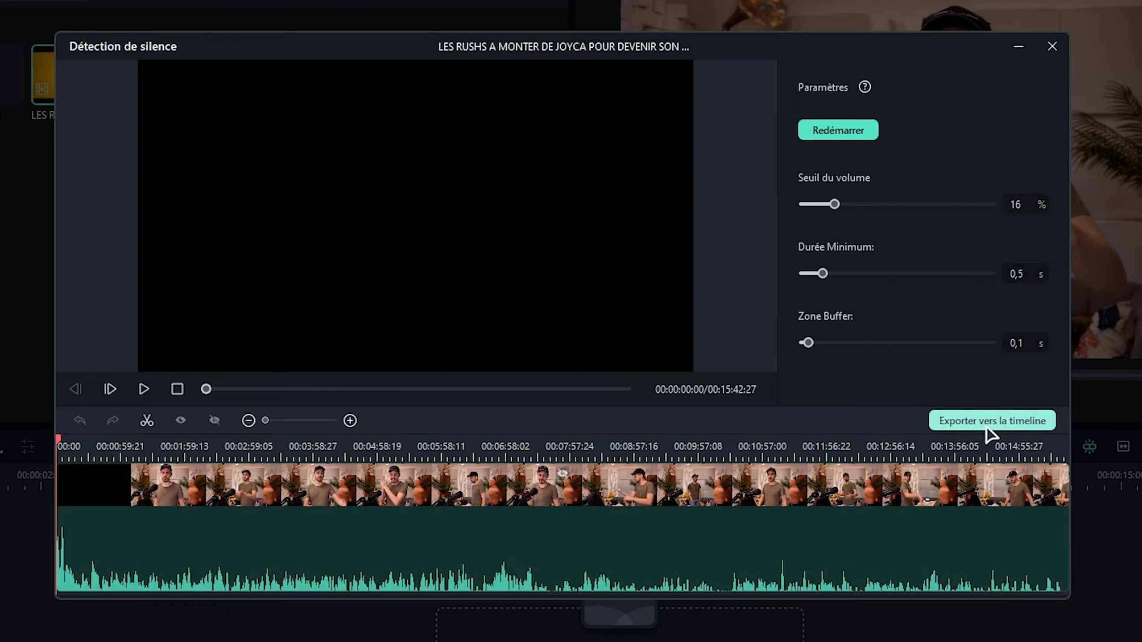
pyautogui.click(838, 129)
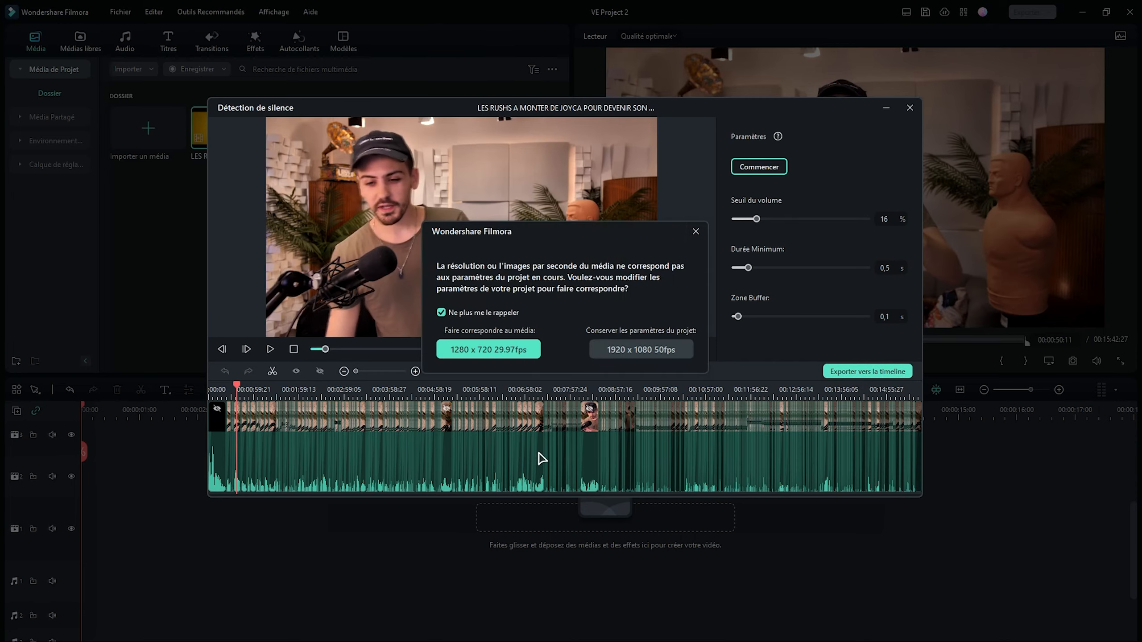
pyautogui.click(620, 350)
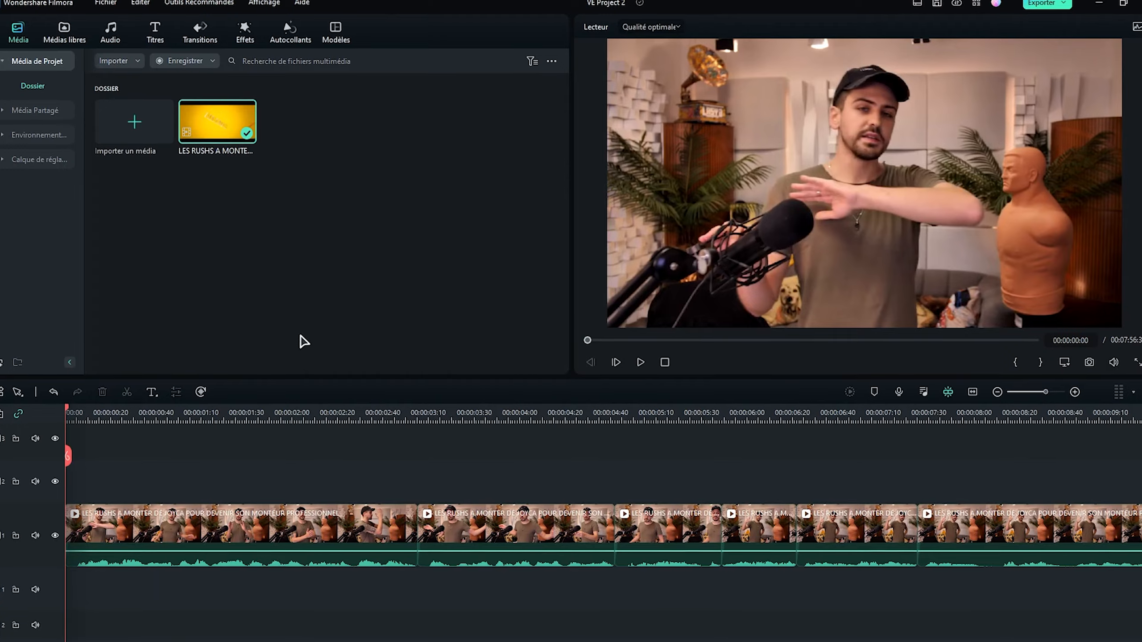
# Step: Search the effects for "enfer" and place the flaming demon pack overlay on video track 2 above the first clip
pyautogui.click(238, 28)
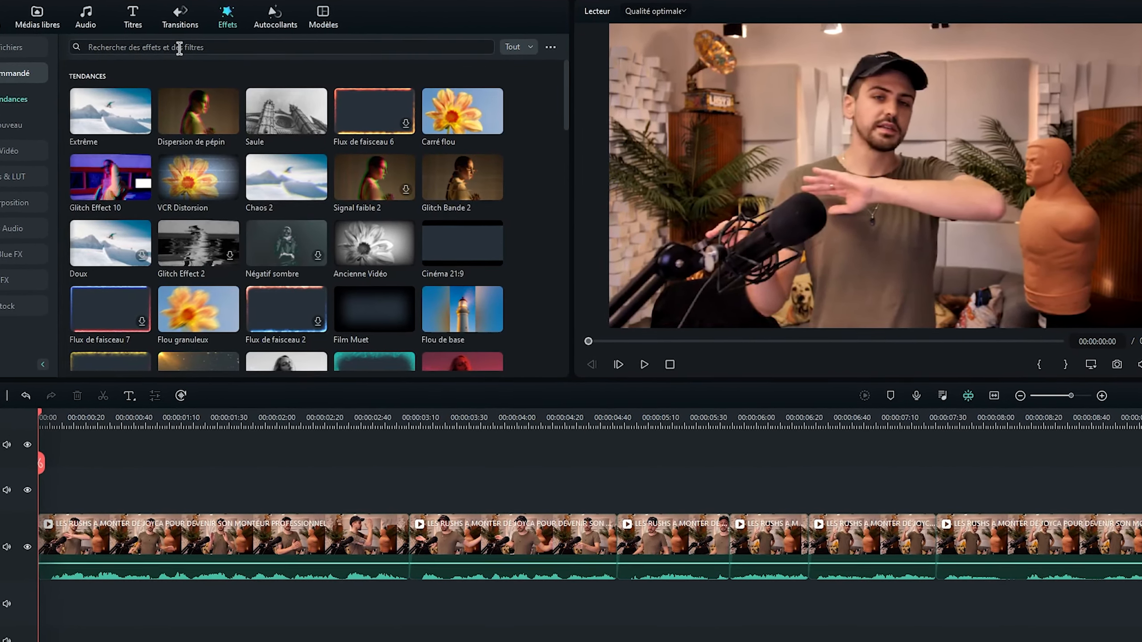
pyautogui.click(132, 45)
pyautogui.write('e')
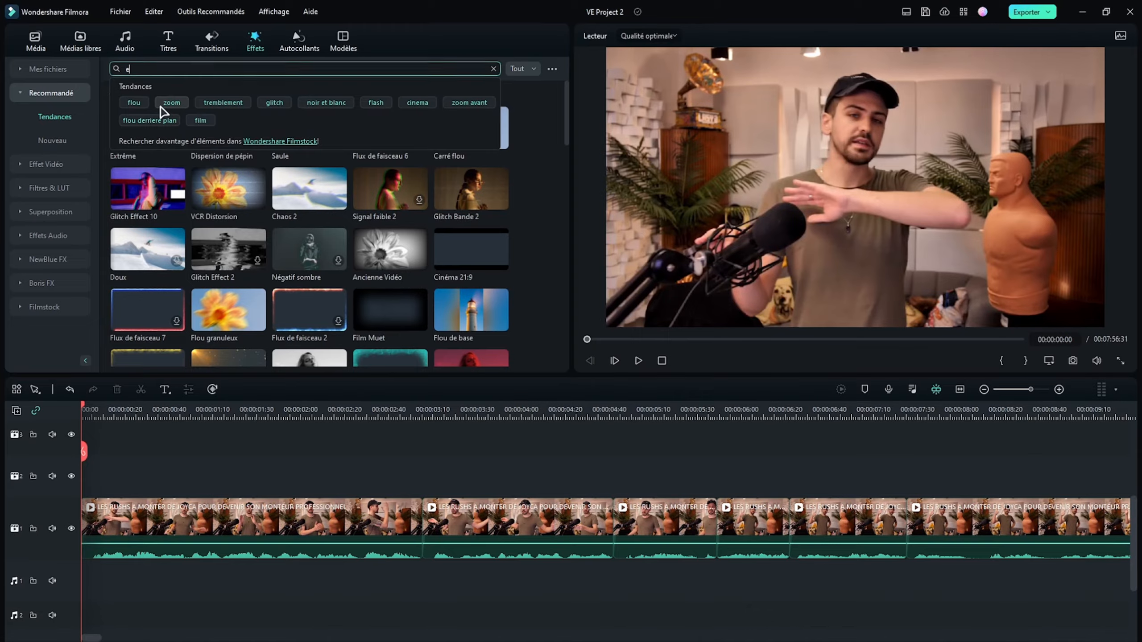
pyautogui.write('nfer')
pyautogui.press('Return')
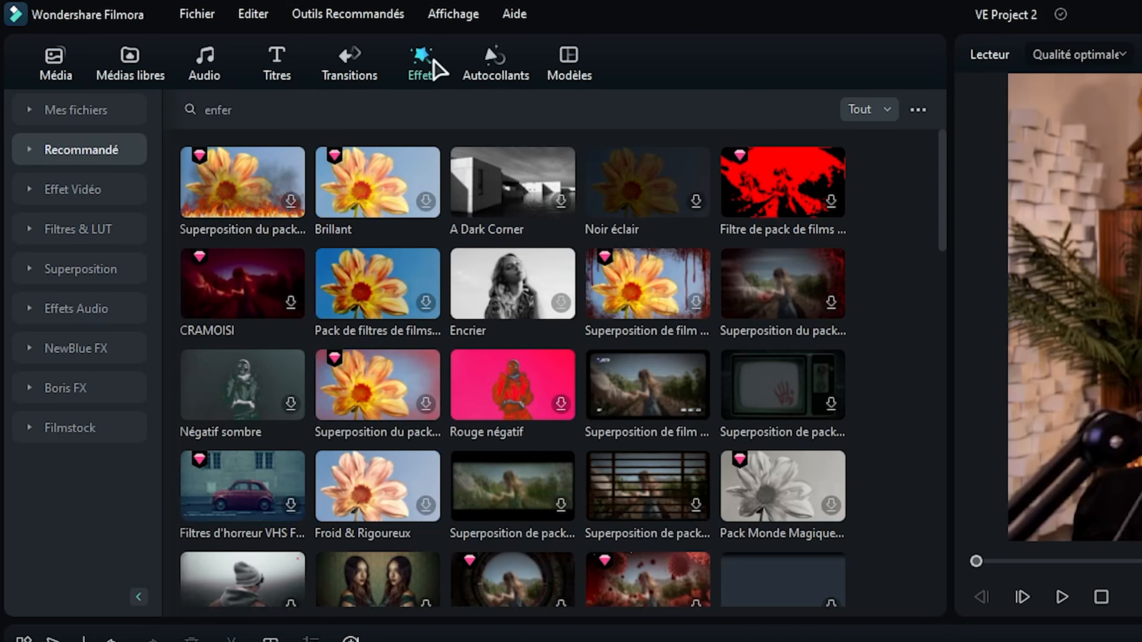
pyautogui.moveTo(230, 184); pyautogui.dragTo(376, 236)
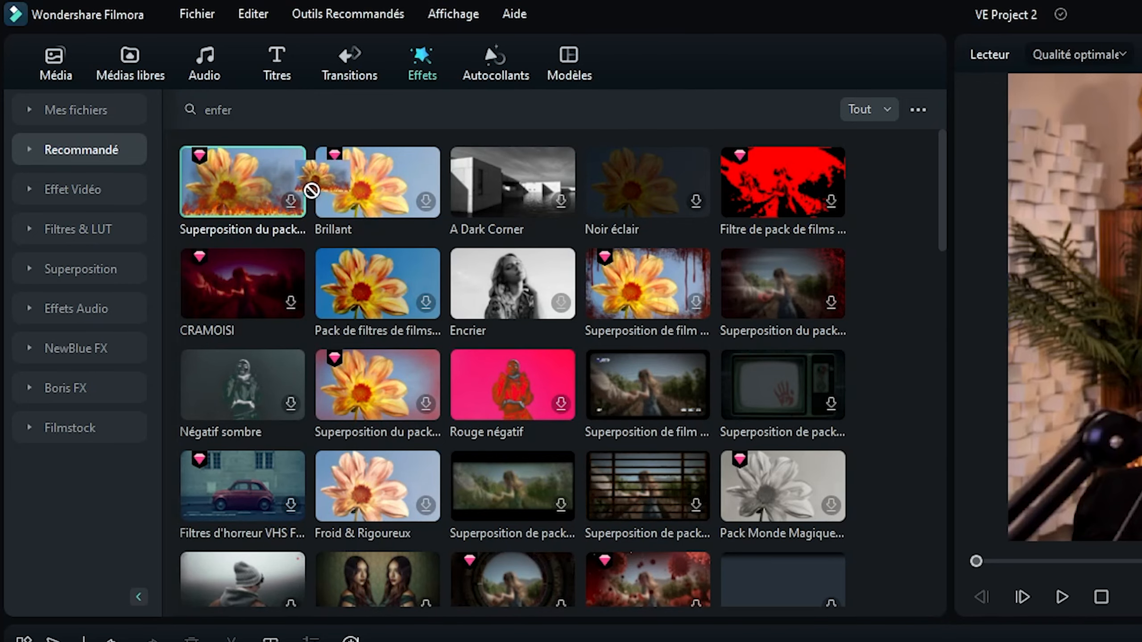
pyautogui.moveTo(272, 549); pyautogui.dragTo(158, 540)
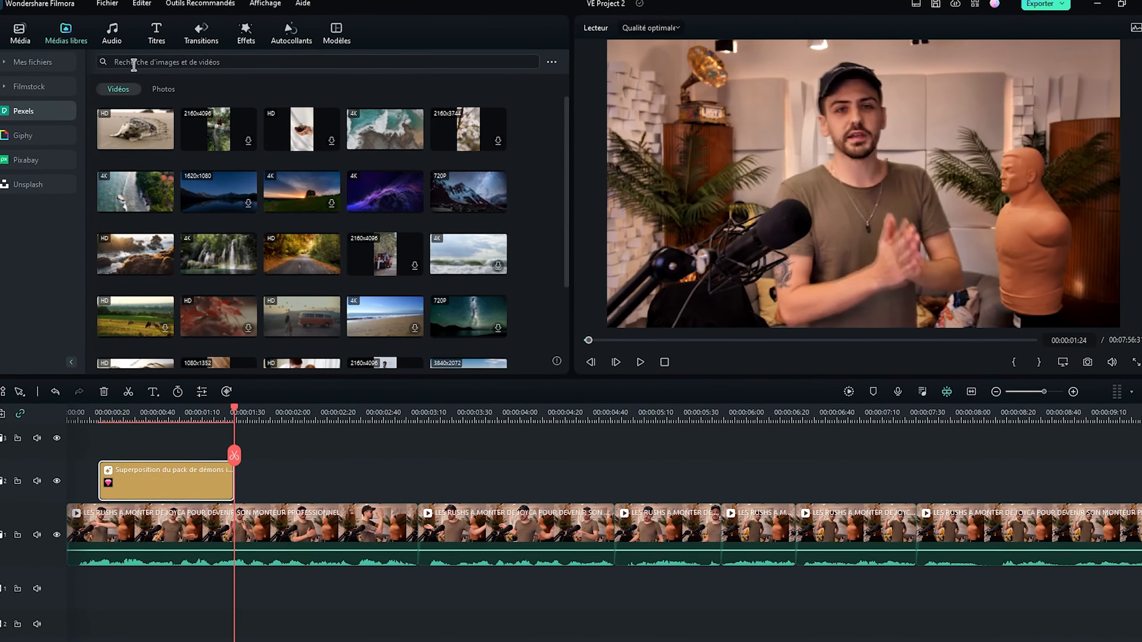
# Step: Search Pexels for "travail", add the overhead office meeting video right after the demon overlay, and trim it to end at 00:00:03:05
pyautogui.write('travail')
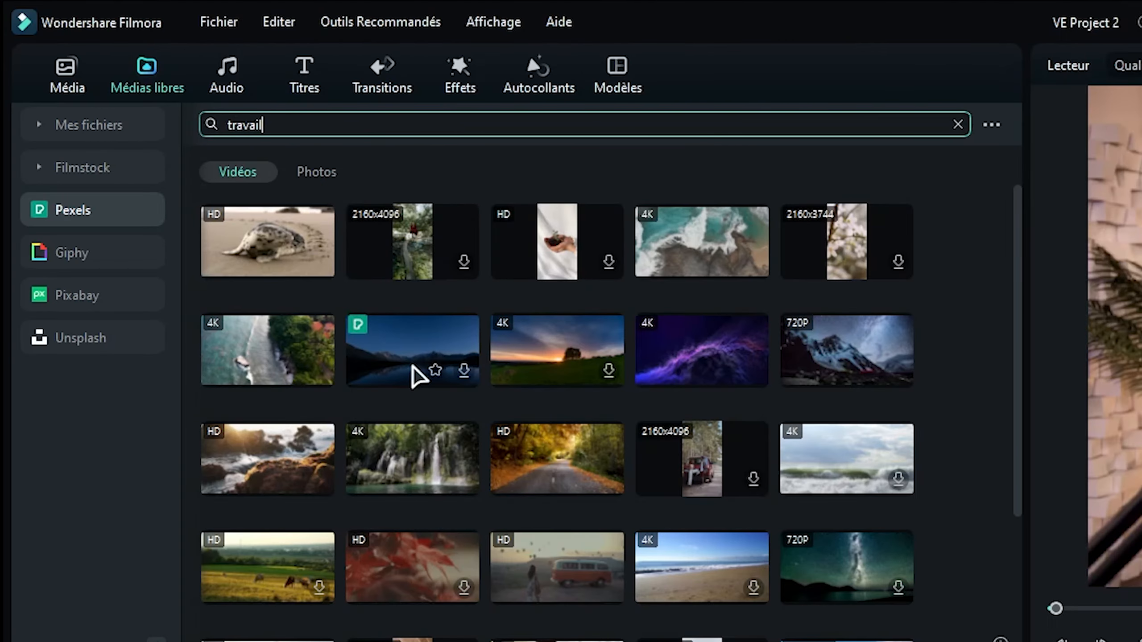
pyautogui.press('Return')
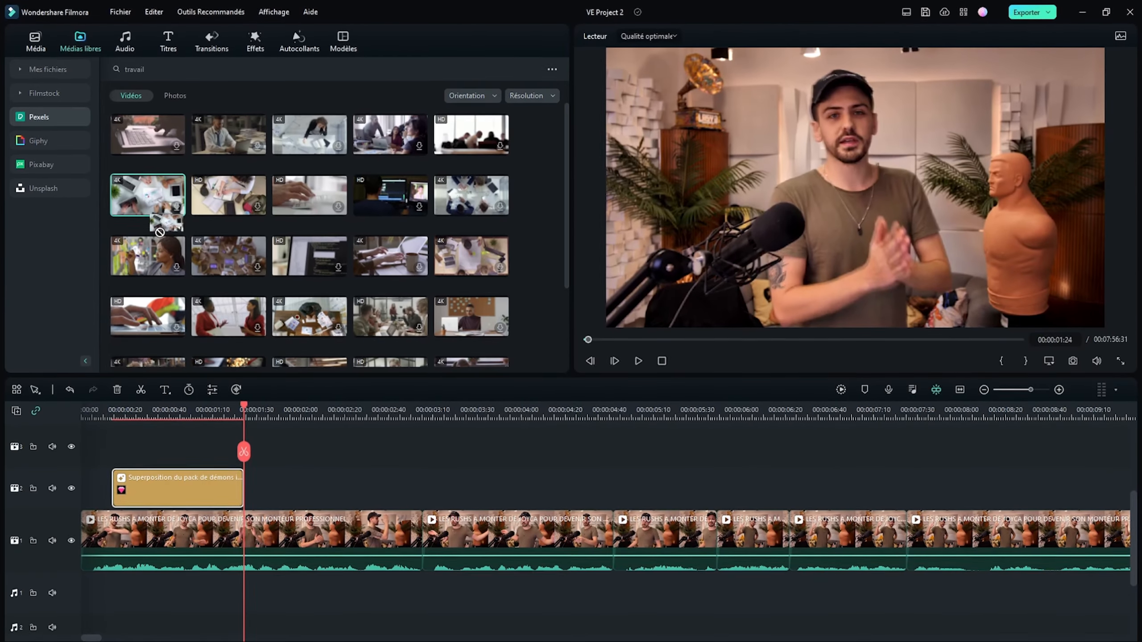
pyautogui.moveTo(267, 350); pyautogui.dragTo(252, 494)
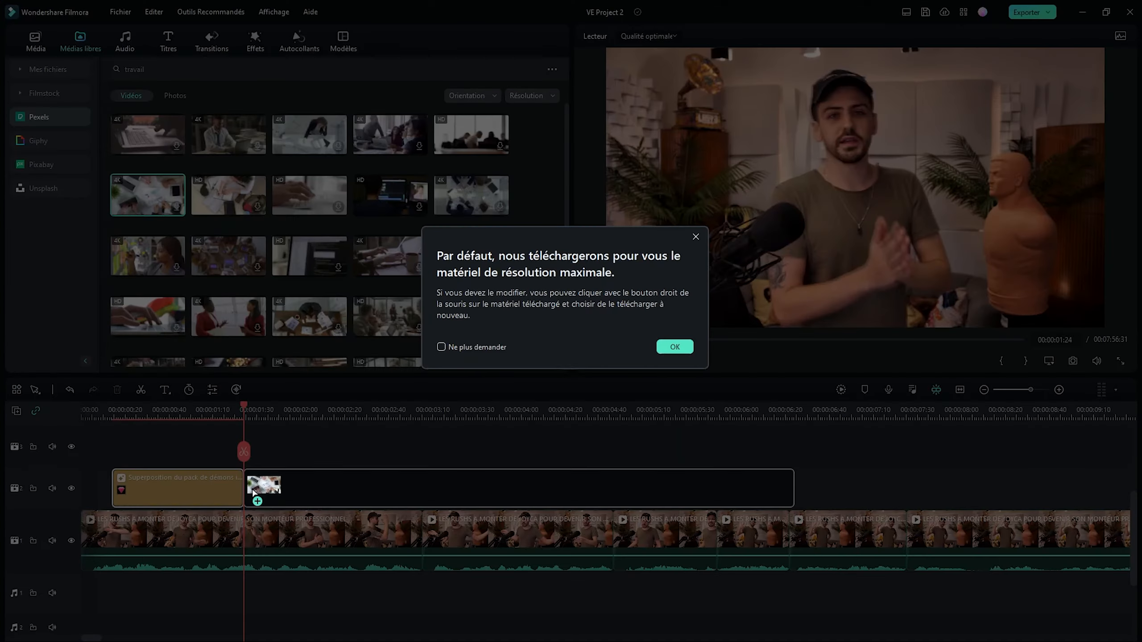
pyautogui.click(674, 346)
pyautogui.moveTo(793, 488); pyautogui.dragTo(420, 488)
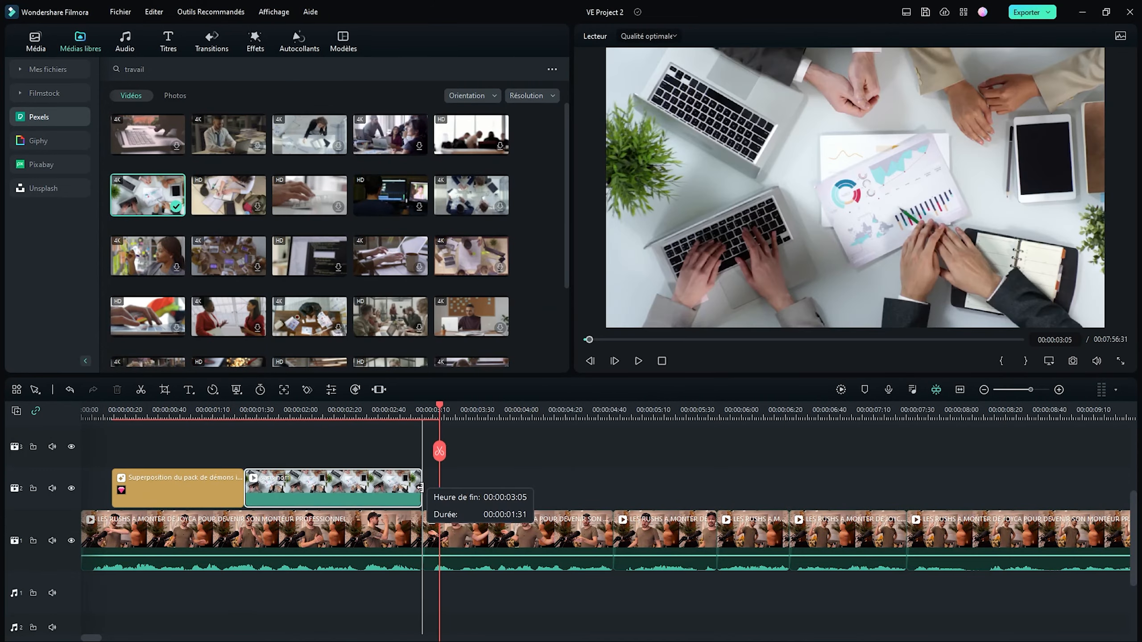
pyautogui.click(409, 417)
pyautogui.click(423, 413)
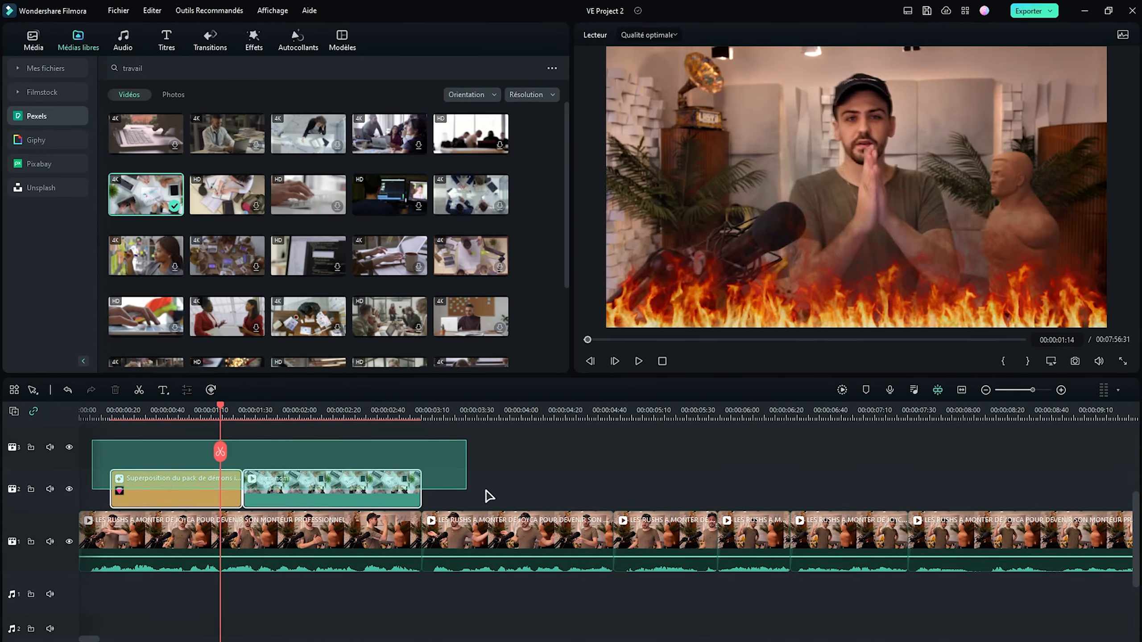
# Step: Ripple-delete the third clip on video track 1 so the following clips close the gap
pyautogui.moveTo(486, 489); pyautogui.dragTo(557, 496)
pyautogui.click(582, 484)
pyautogui.press('space')
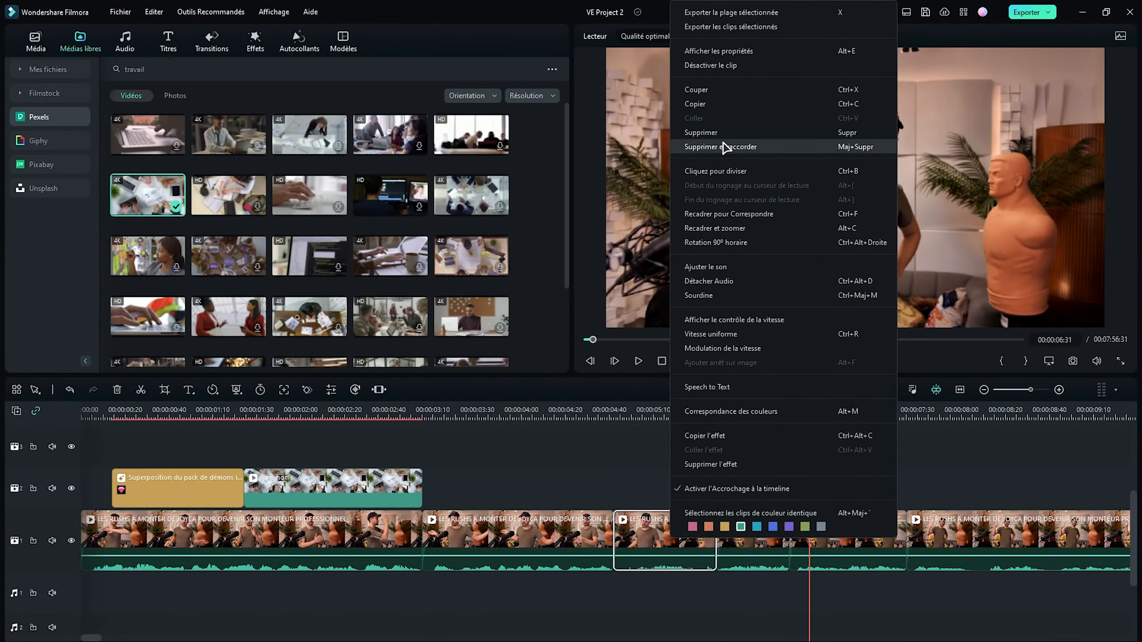
pyautogui.click(731, 148)
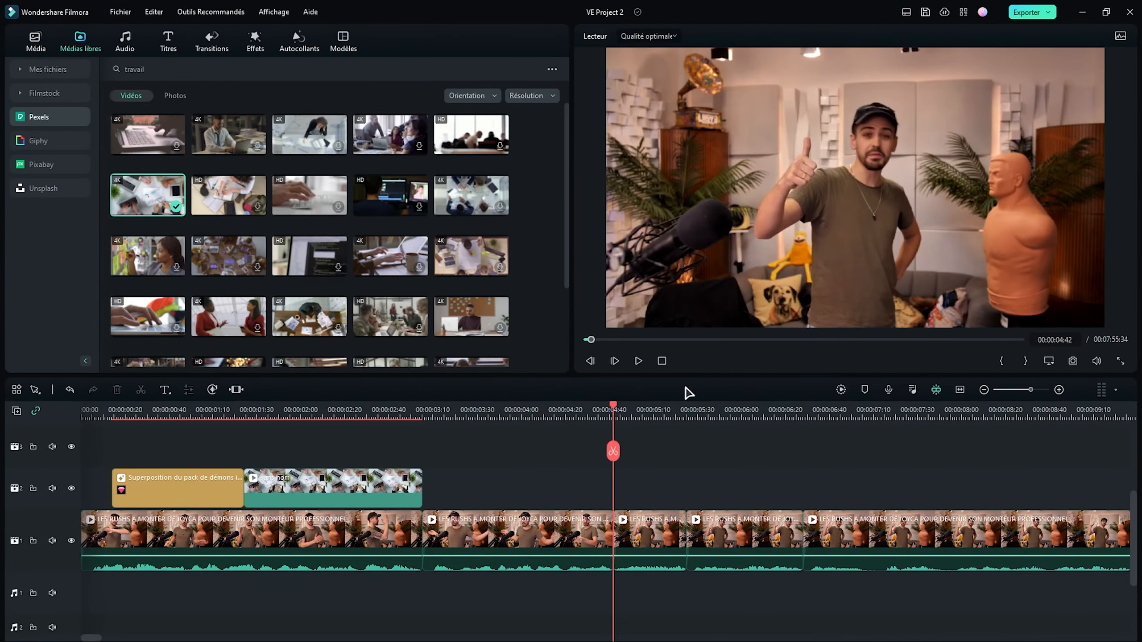
# Step: Search the effects for "fête" and place the Pack Animaux Fêtards overlay on video track 2 above the fourth clip
pyautogui.click(568, 411)
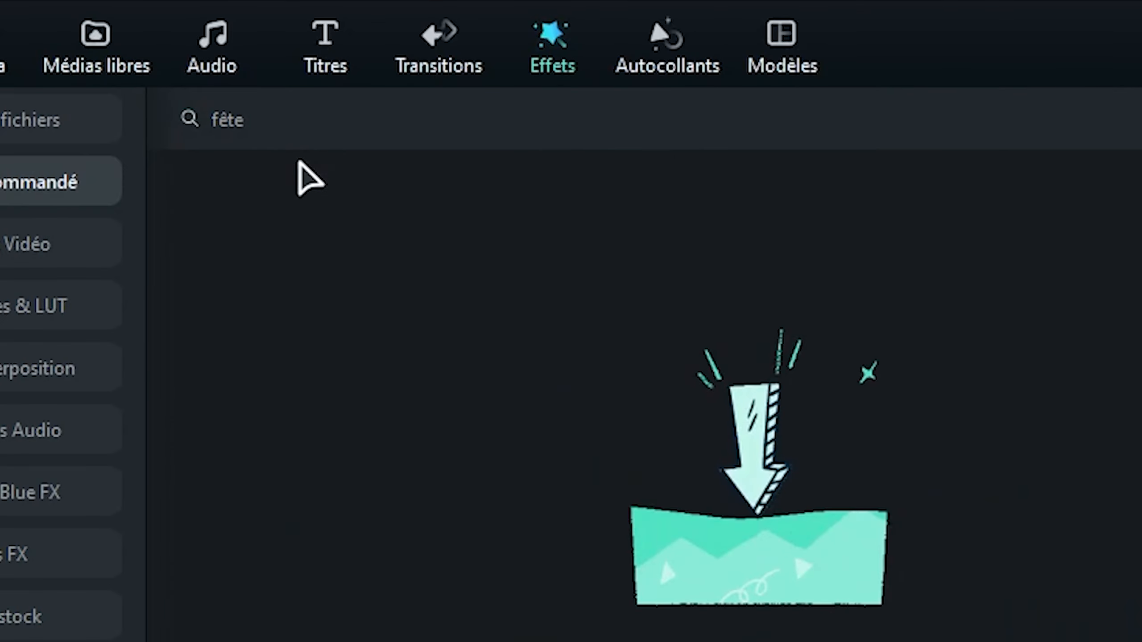
pyautogui.moveTo(272, 232); pyautogui.dragTo(699, 499)
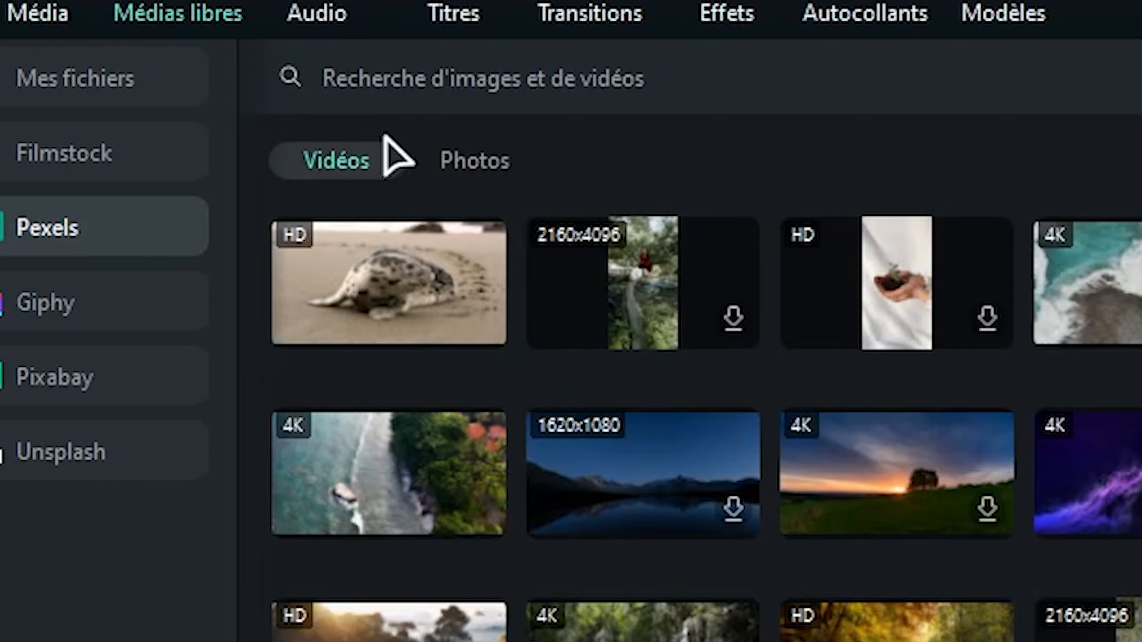
# Step: Add the "cathédrale" stock video and isolate the building with a smart cutout, using edge thickness -3.74 and edge smoothing 3.08
pyautogui.click(253, 74)
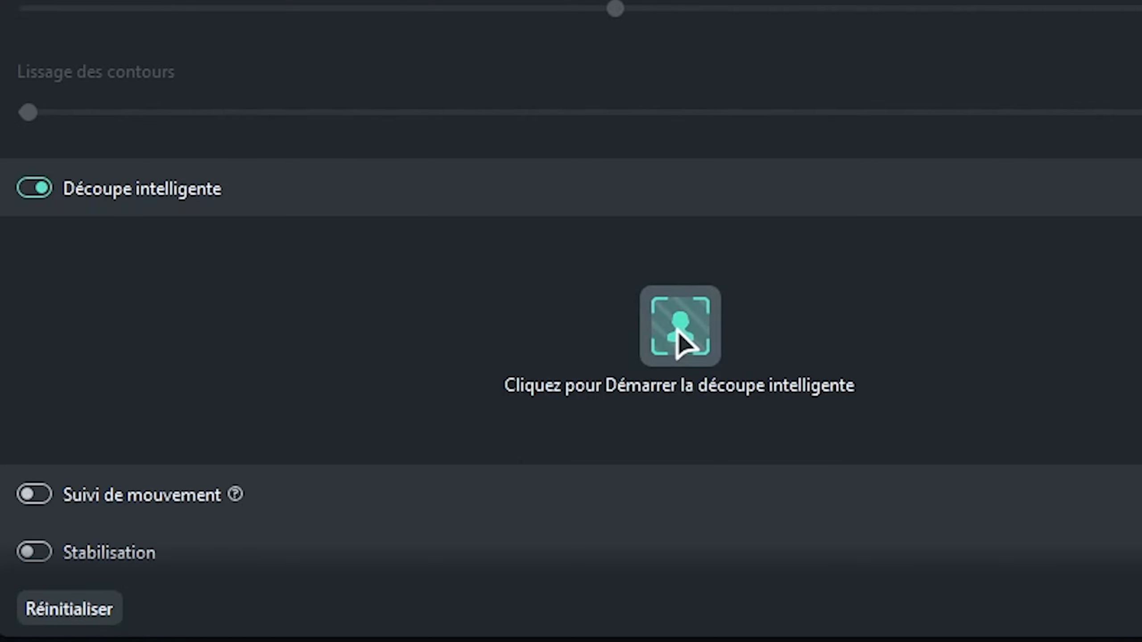
pyautogui.click(679, 334)
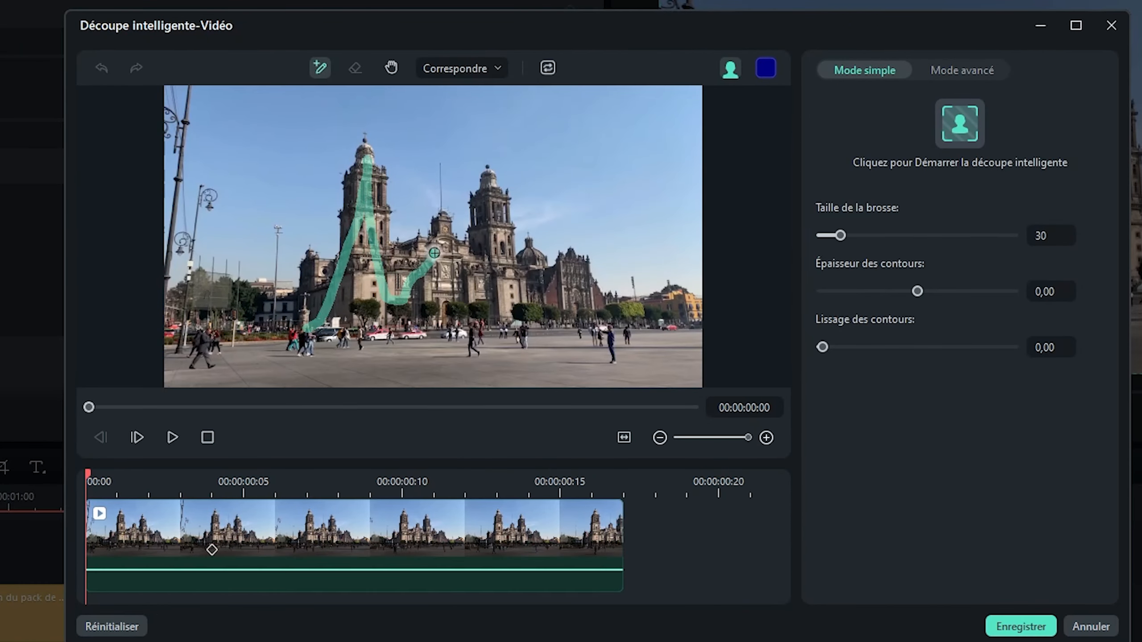
pyautogui.moveTo(567, 267); pyautogui.dragTo(578, 301)
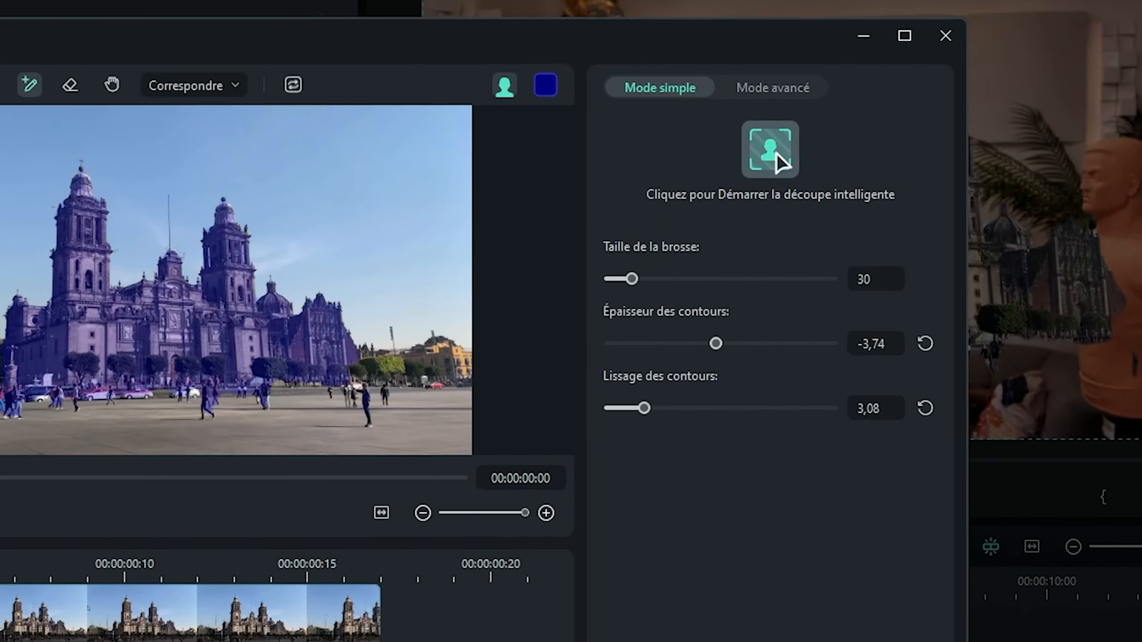
pyautogui.click(960, 123)
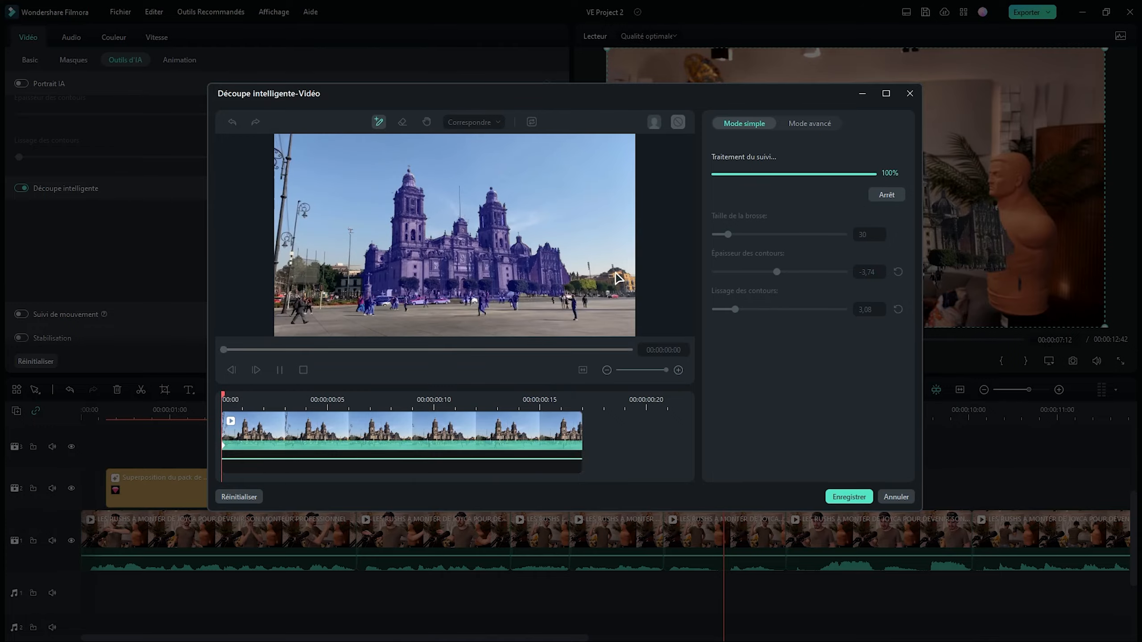
pyautogui.click(849, 497)
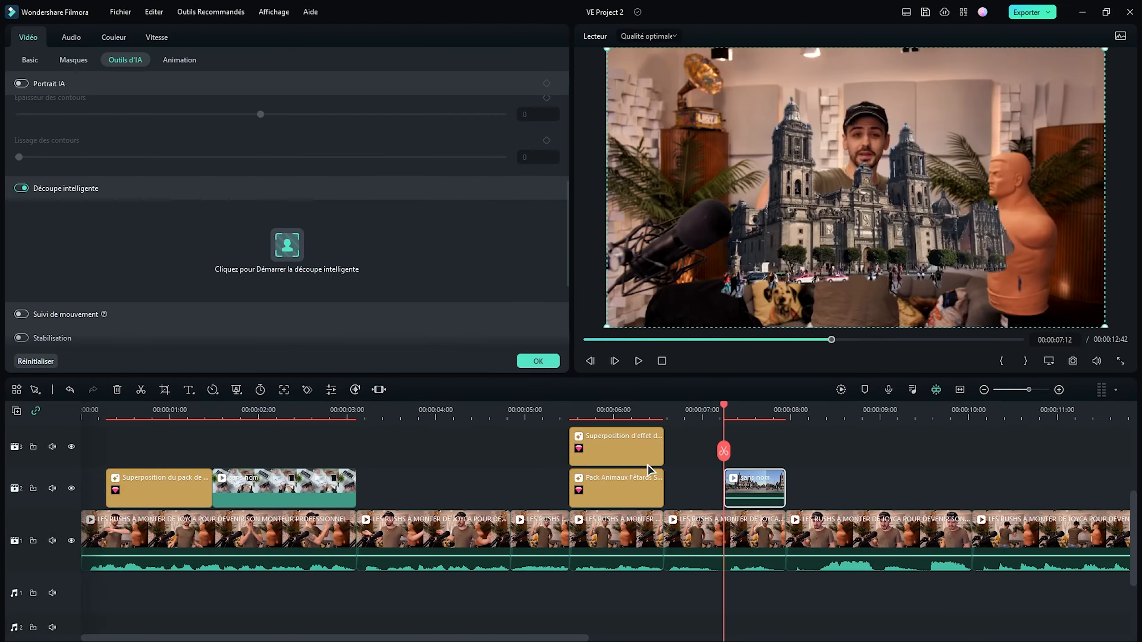
# Step: Enlarge the cathedral cutout in the preview and move it to the lower-left part of the frame, in front of the presenter
pyautogui.click(776, 407)
pyautogui.moveTo(1070, 316); pyautogui.dragTo(1137, 343)
pyautogui.moveTo(1029, 278); pyautogui.dragTo(867, 310)
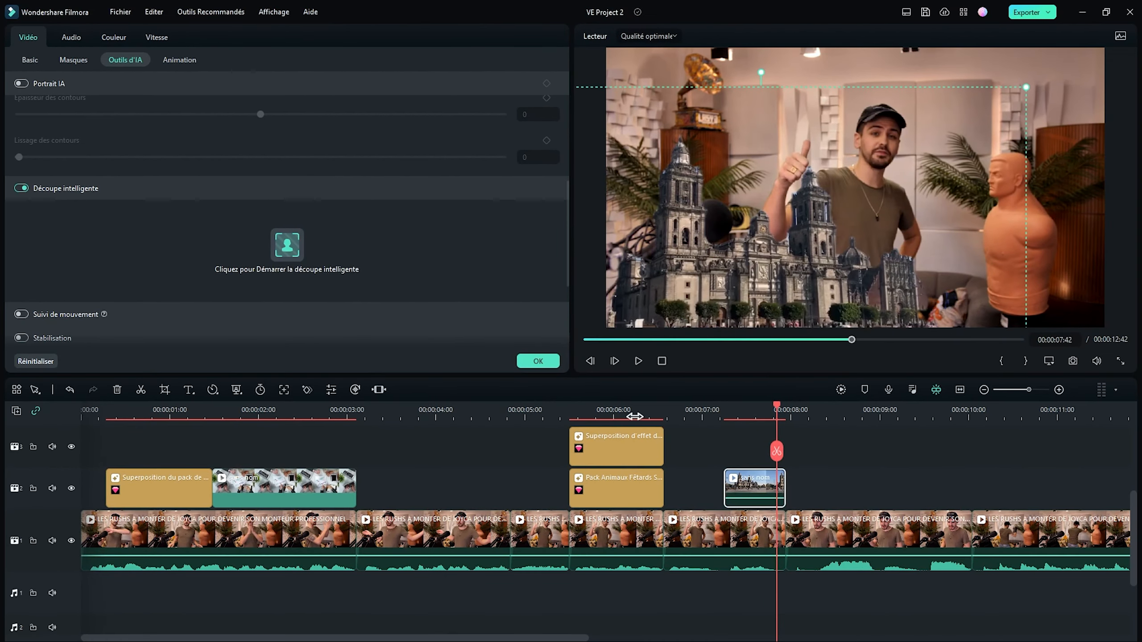
# Step: Apply the "Vers la droite 2" legacy motion preset to the cathedral clip
pyautogui.click(179, 61)
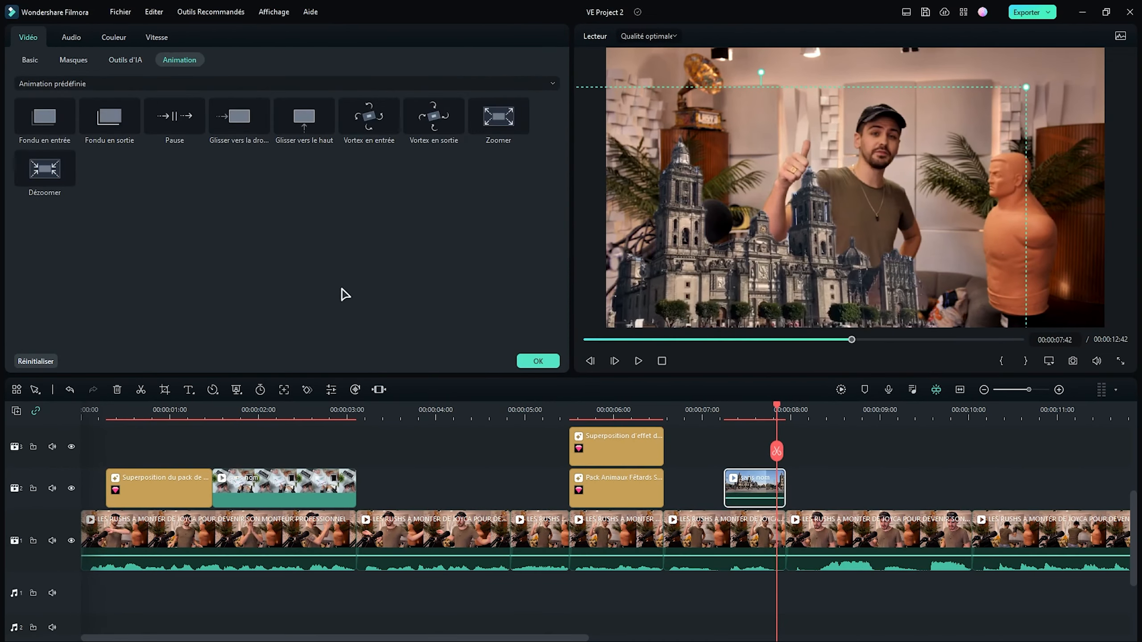
pyautogui.click(56, 84)
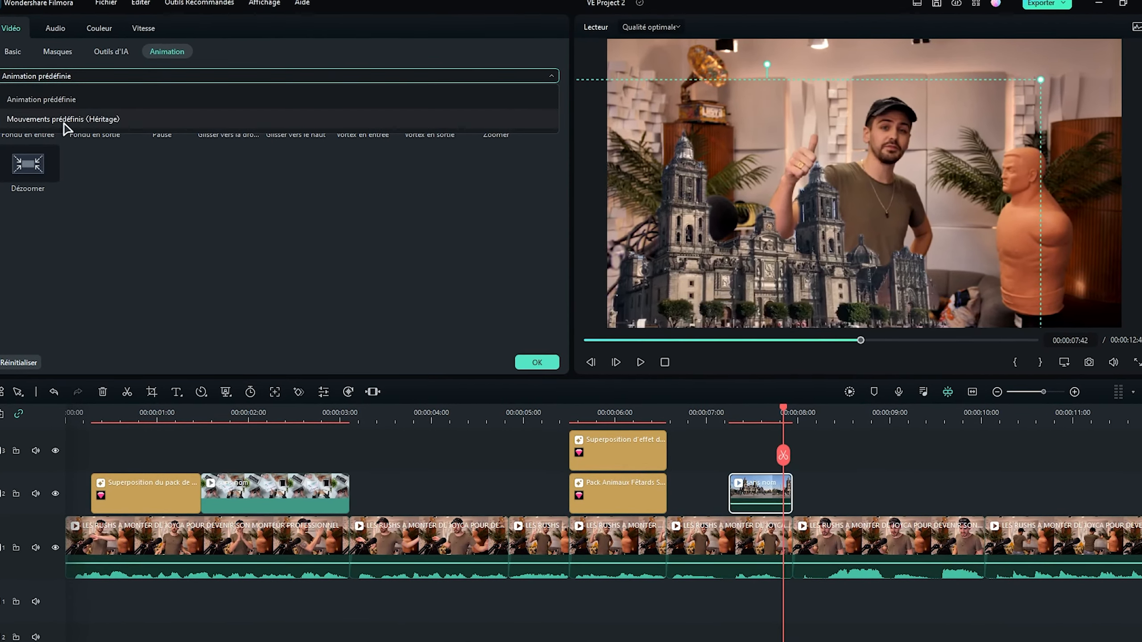
pyautogui.click(62, 119)
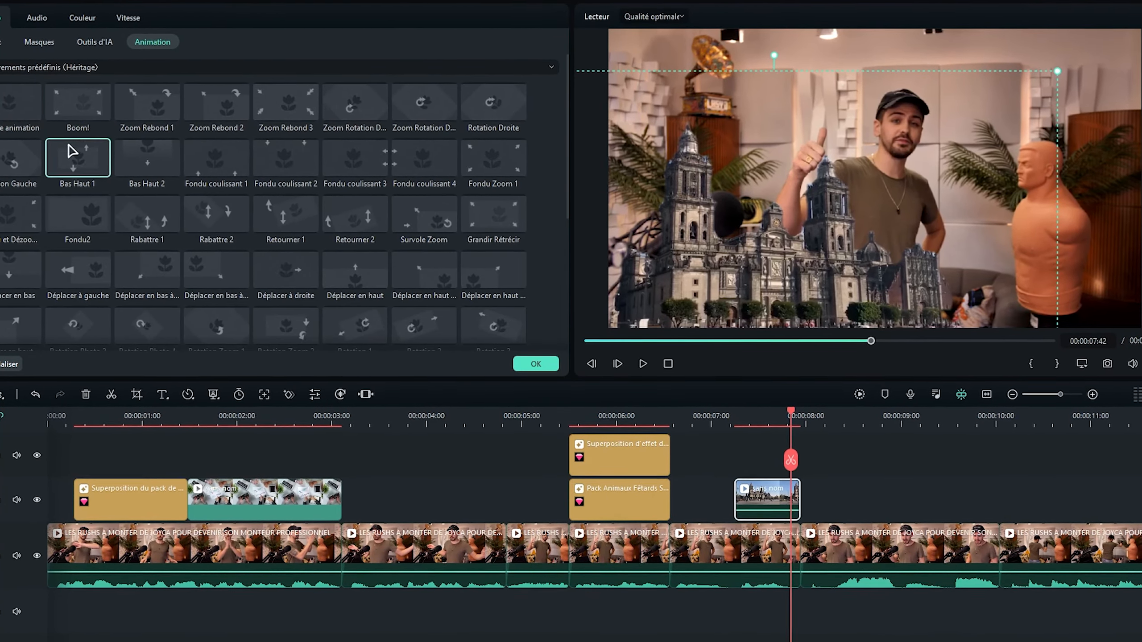
pyautogui.scroll(-5, 72, 151)
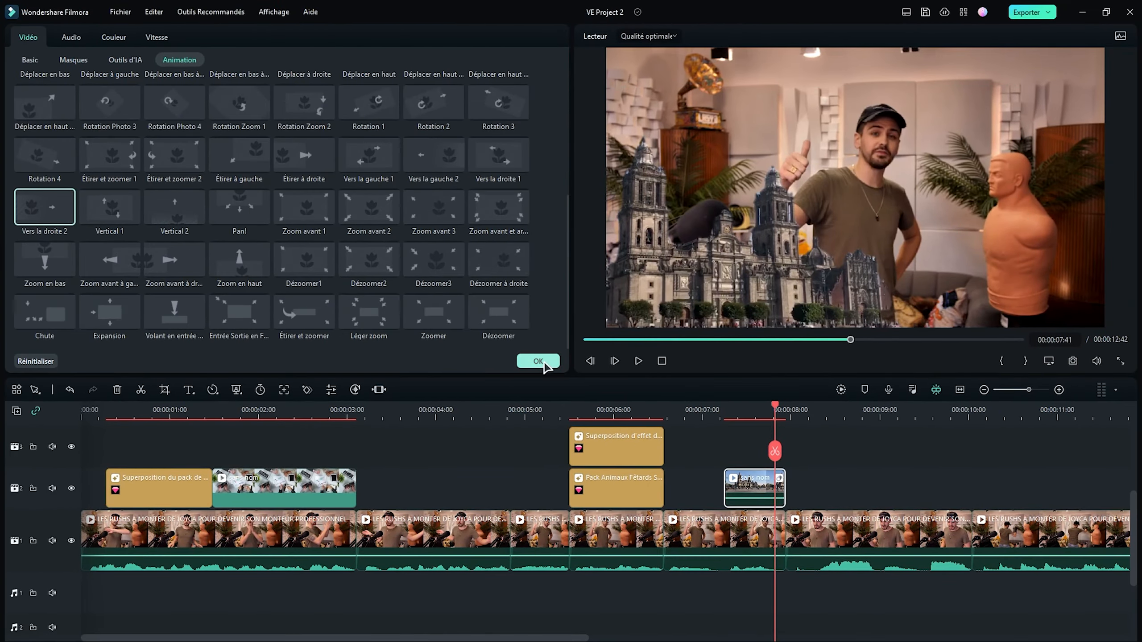
pyautogui.click(544, 363)
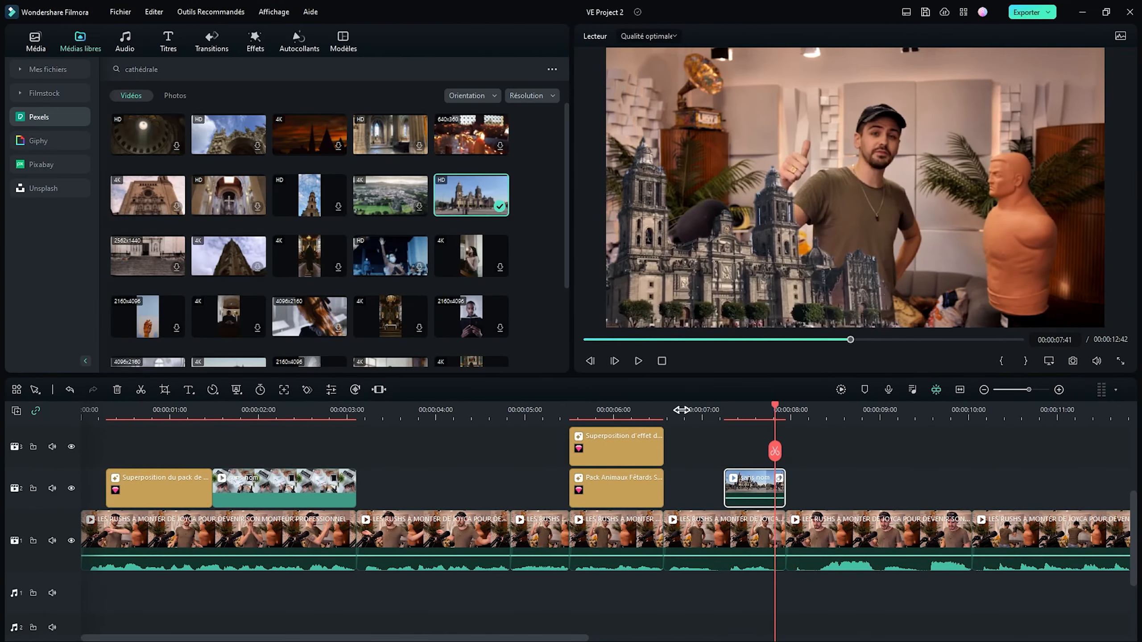
# Step: Apply the ContrasteDeux movie filter to the cathedral clip
pyautogui.click(720, 407)
pyautogui.click(254, 41)
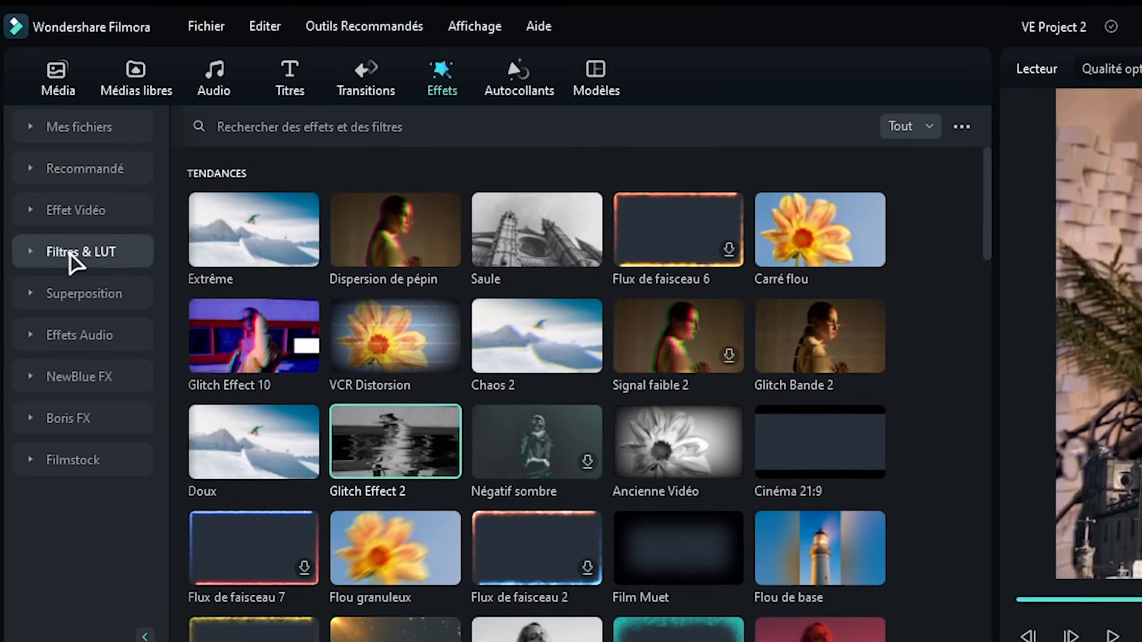
pyautogui.click(47, 141)
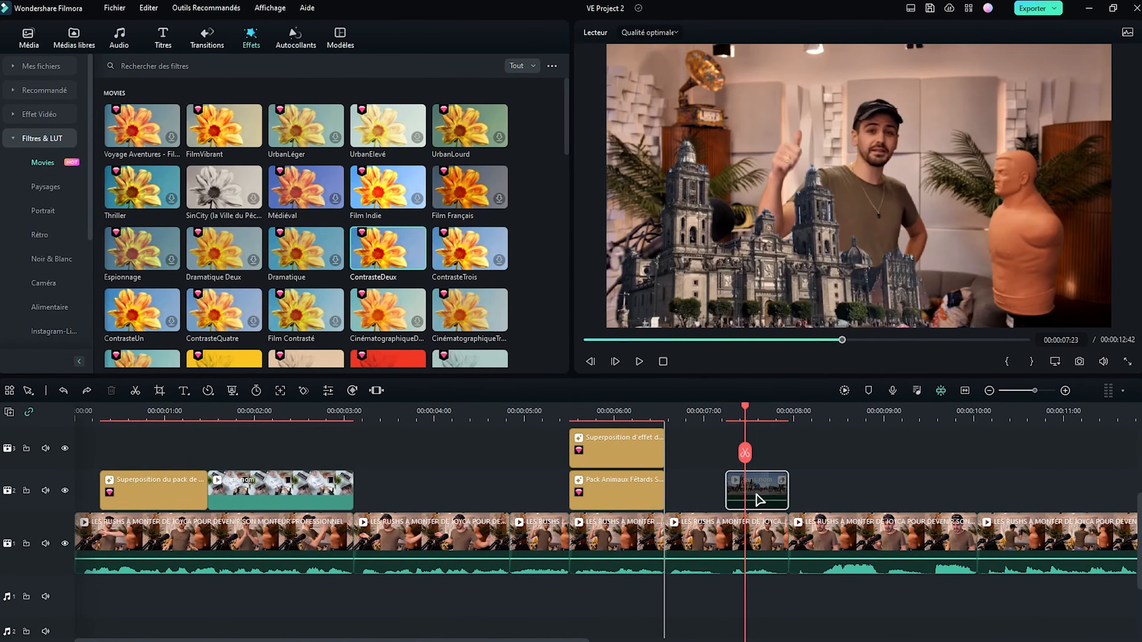
pyautogui.moveTo(469, 247); pyautogui.dragTo(759, 491)
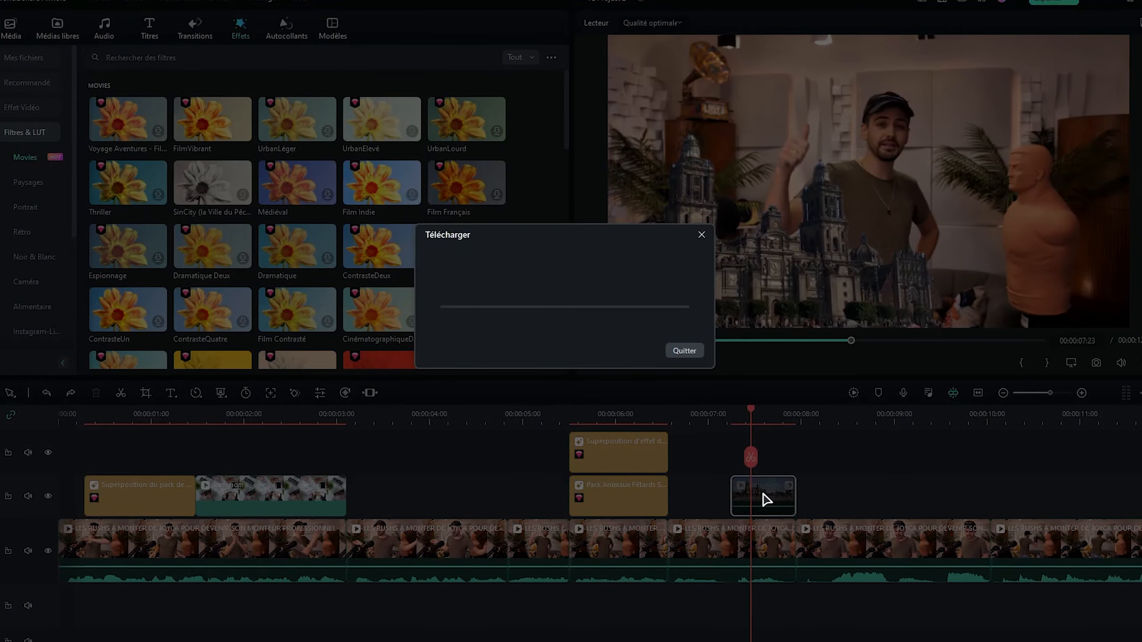
# Step: Search the filters for "brillant" and apply the Brillant filter to the cathedral clip
pyautogui.scroll(-5, 118, 250)
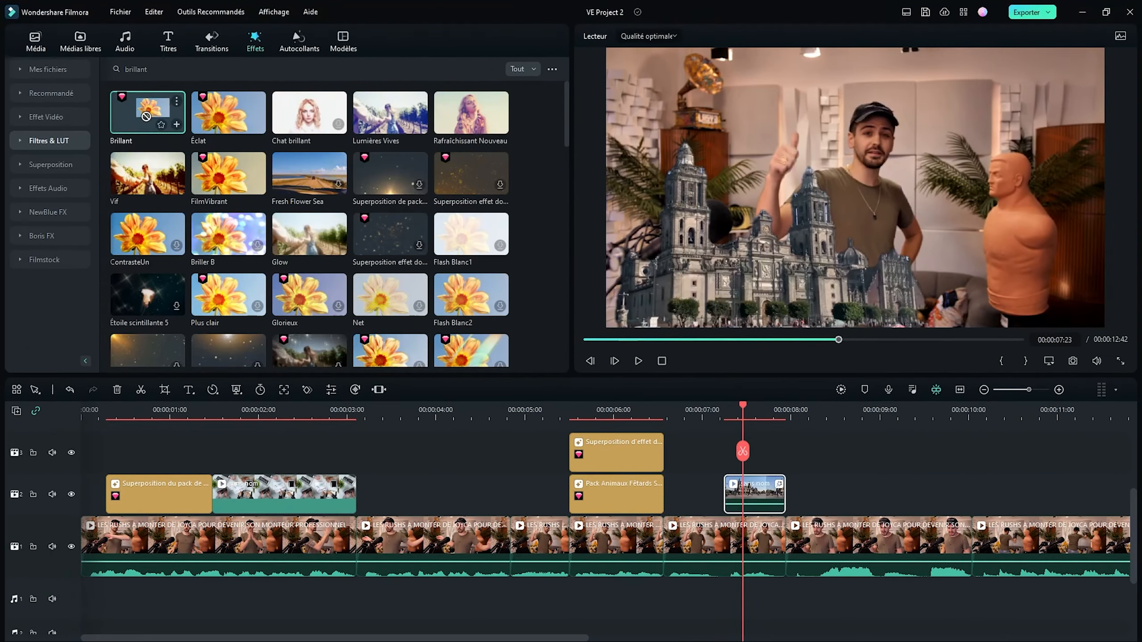
pyautogui.moveTo(147, 113); pyautogui.dragTo(751, 509)
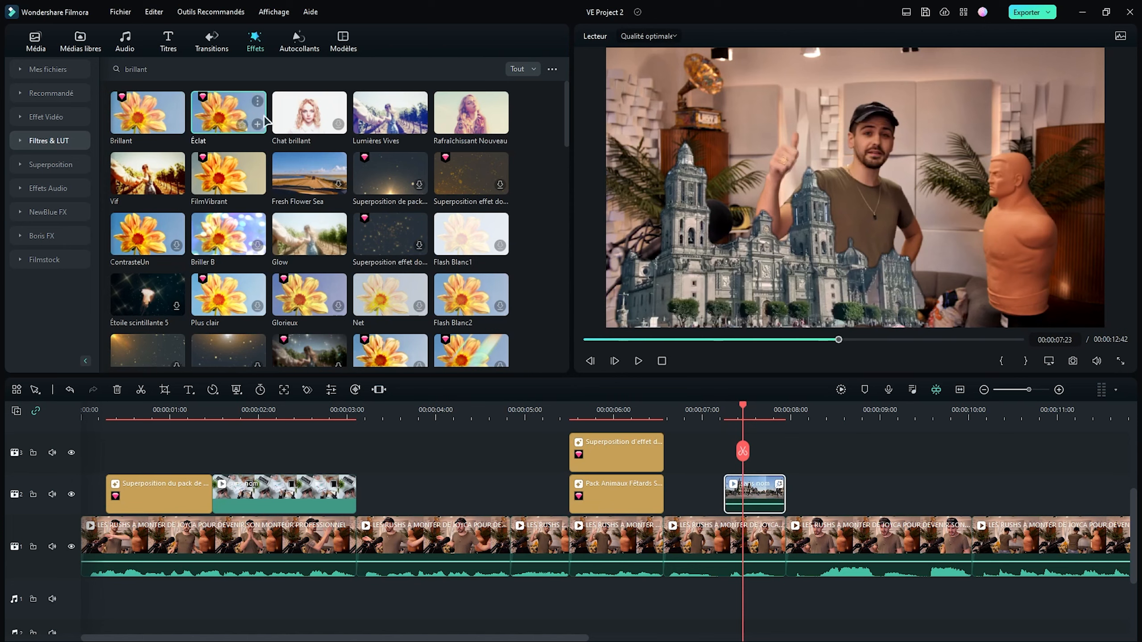
# Step: Try the Chat brillant filter and the golden-sparkle "Superposition de pack" overlay on the cathedral clip, and preview the result
pyautogui.moveTo(718, 430); pyautogui.dragTo(747, 497)
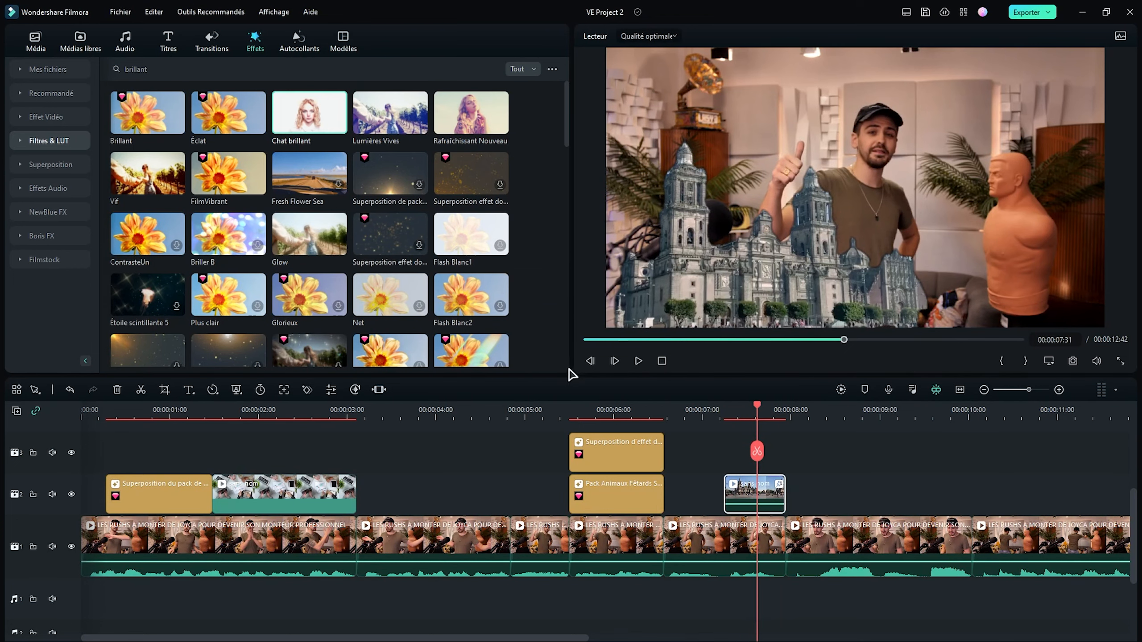
pyautogui.moveTo(390, 173); pyautogui.dragTo(742, 503)
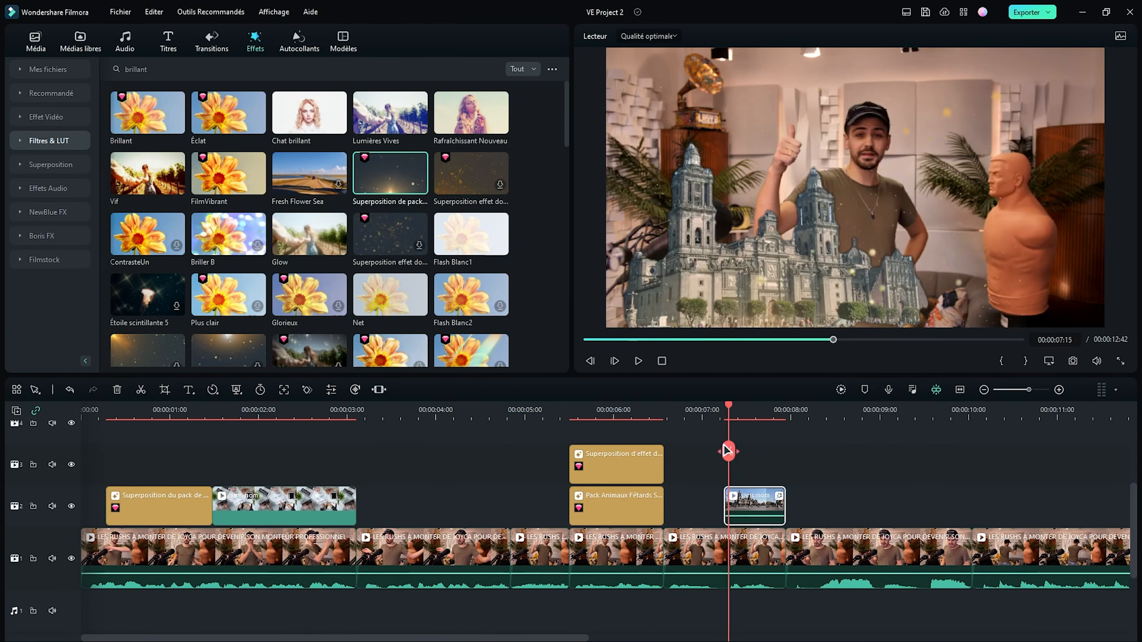
pyautogui.moveTo(731, 411); pyautogui.dragTo(757, 410)
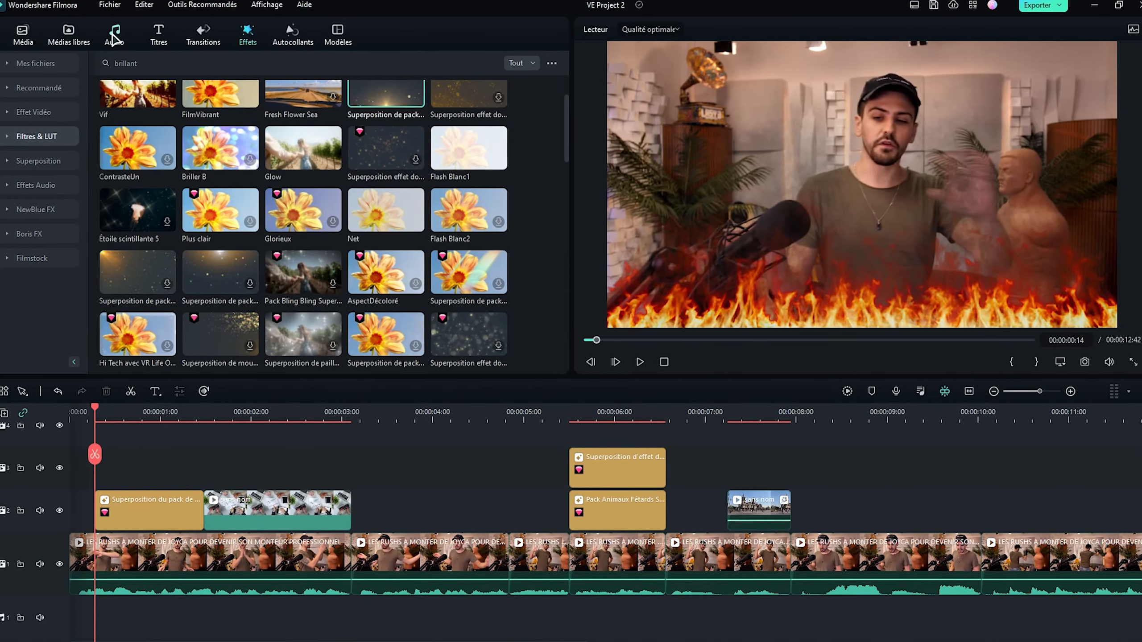
# Step: Search the sound effects for "fire", place Feu 02 - SFX beneath the flame overlay, and trim it to the overlay's end
pyautogui.click(118, 36)
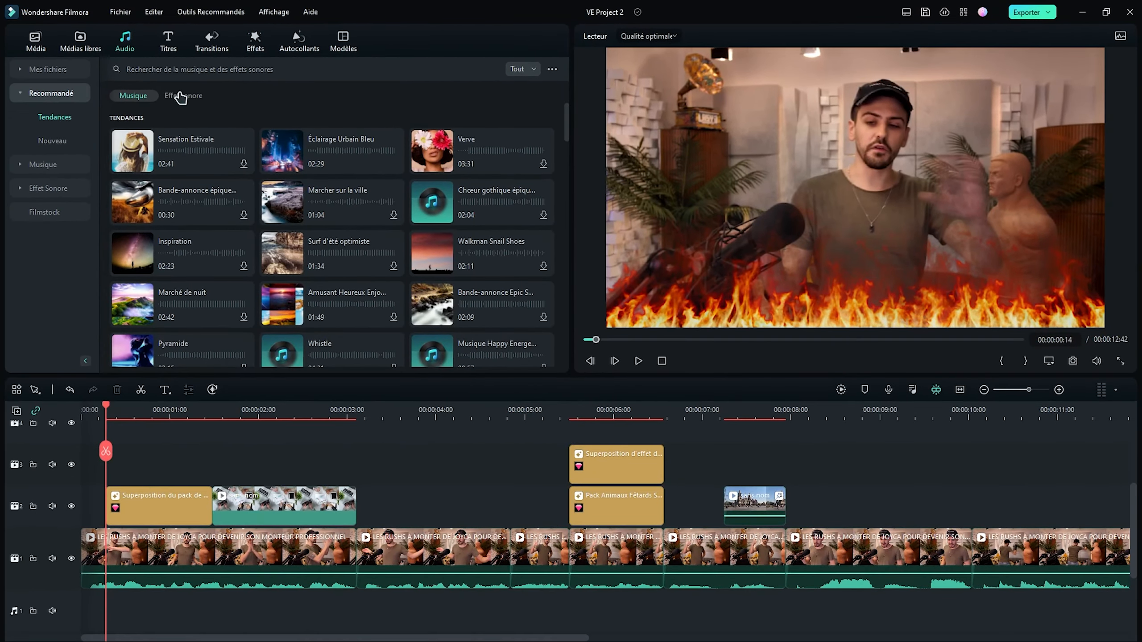
pyautogui.click(180, 96)
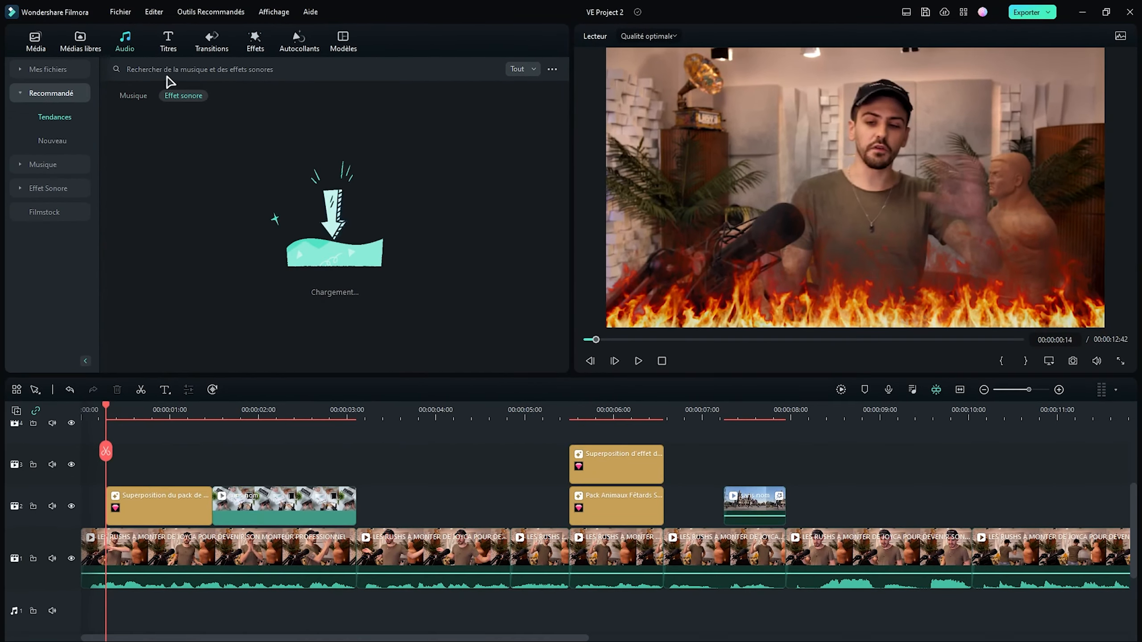
pyautogui.click(163, 69)
pyautogui.write('fire')
pyautogui.press('Return')
pyautogui.moveTo(288, 184); pyautogui.dragTo(108, 620)
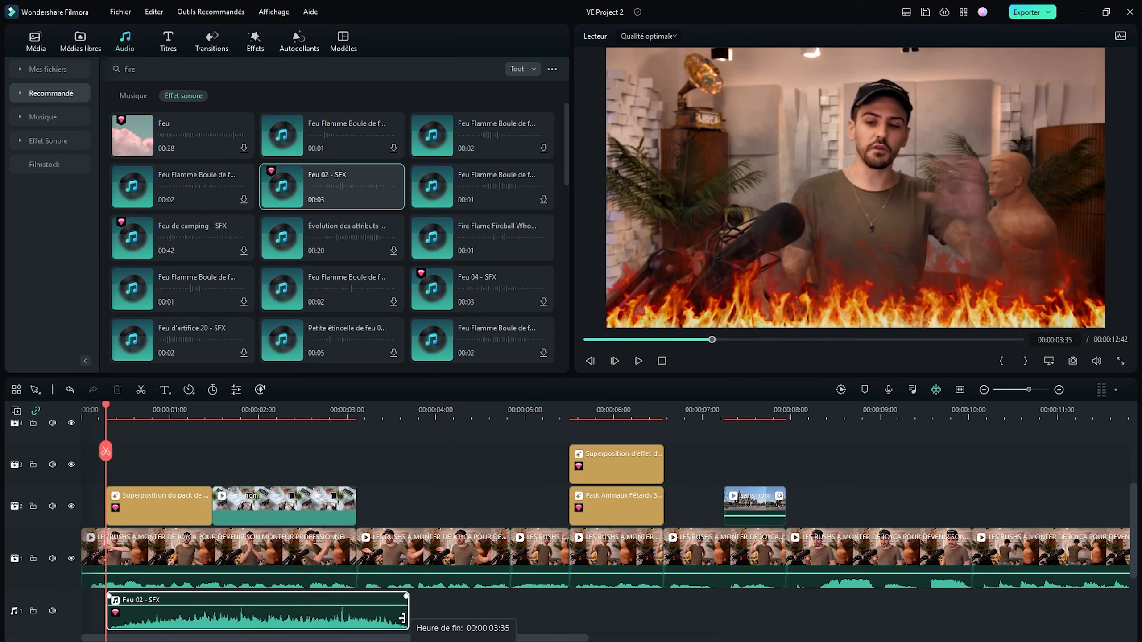
pyautogui.moveTo(403, 618); pyautogui.dragTo(169, 615)
pyautogui.doubleClick(172, 612)
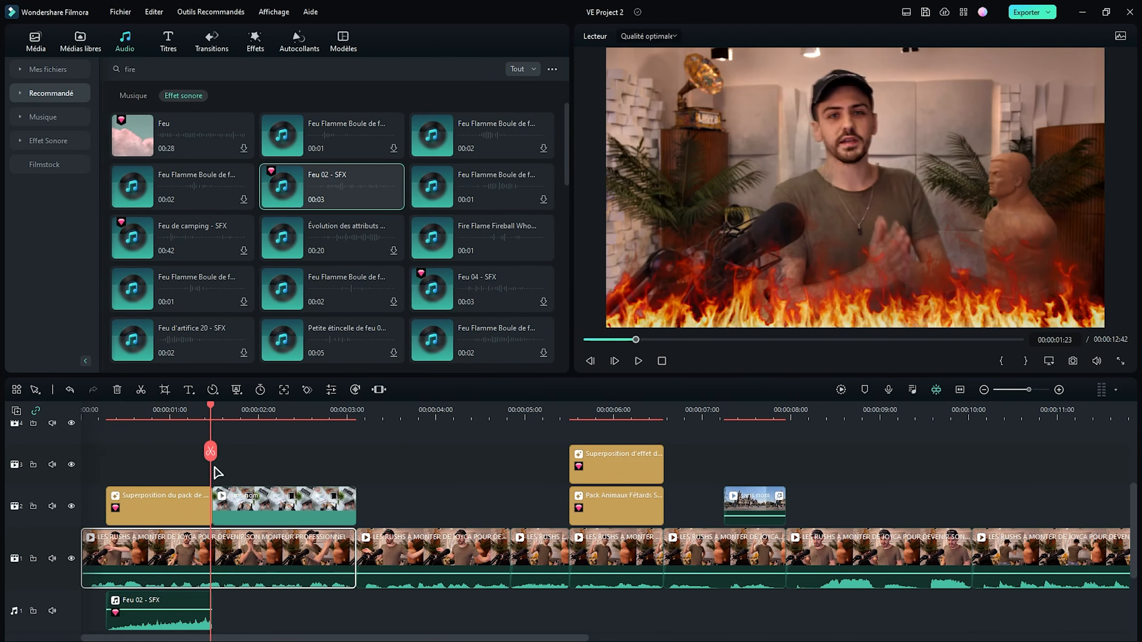
# Step: Split the presenter clip at the end and at the start of the flame overlay
pyautogui.click(211, 451)
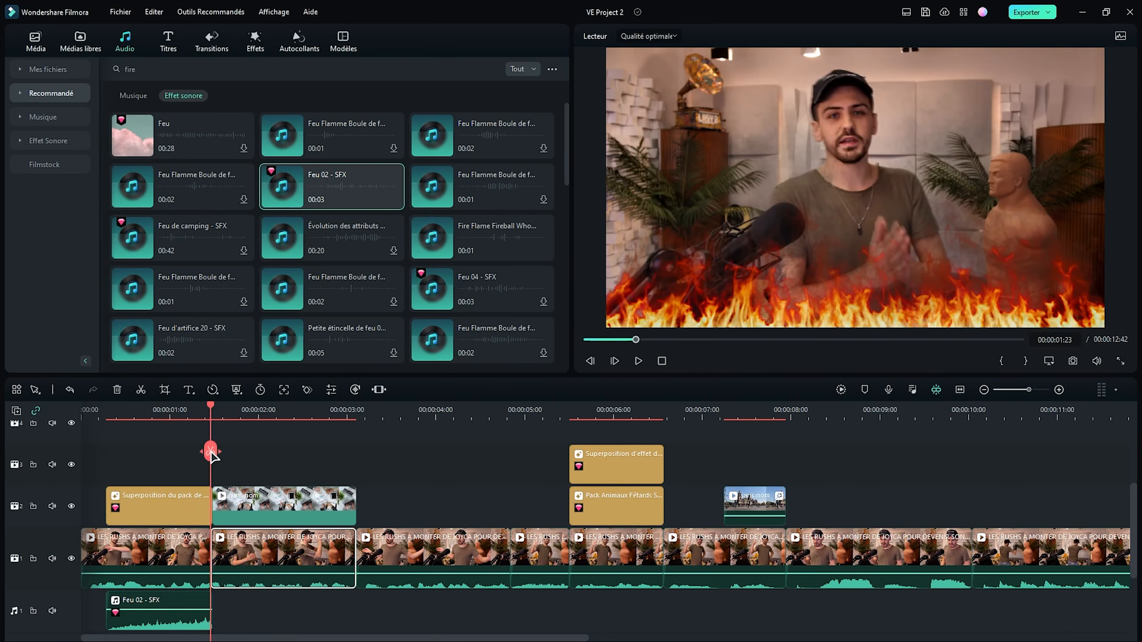
pyautogui.click(108, 411)
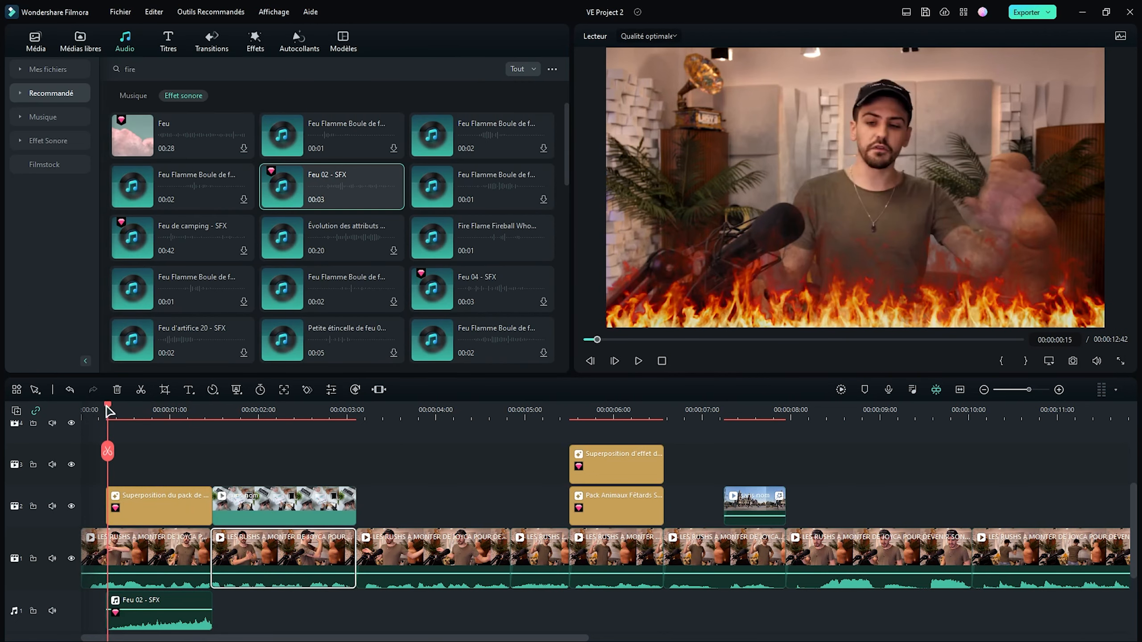
pyautogui.moveTo(106, 406); pyautogui.dragTo(105, 407)
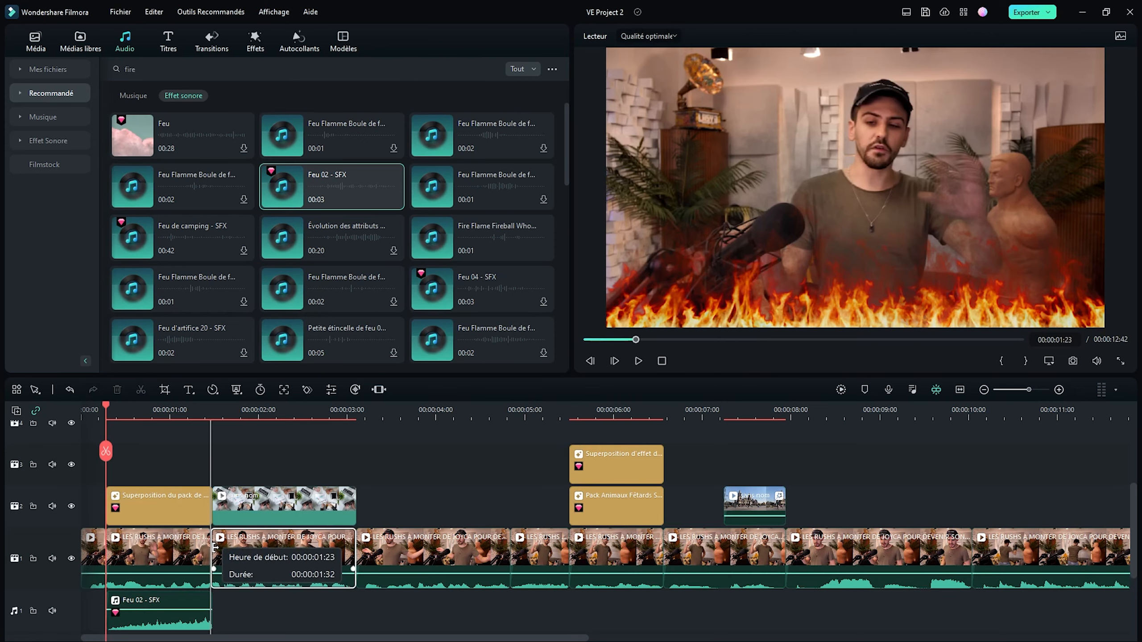
# Step: Apply the red "Hexagone géométrique" filter to the presenter segment under the flame overlay
pyautogui.click(255, 41)
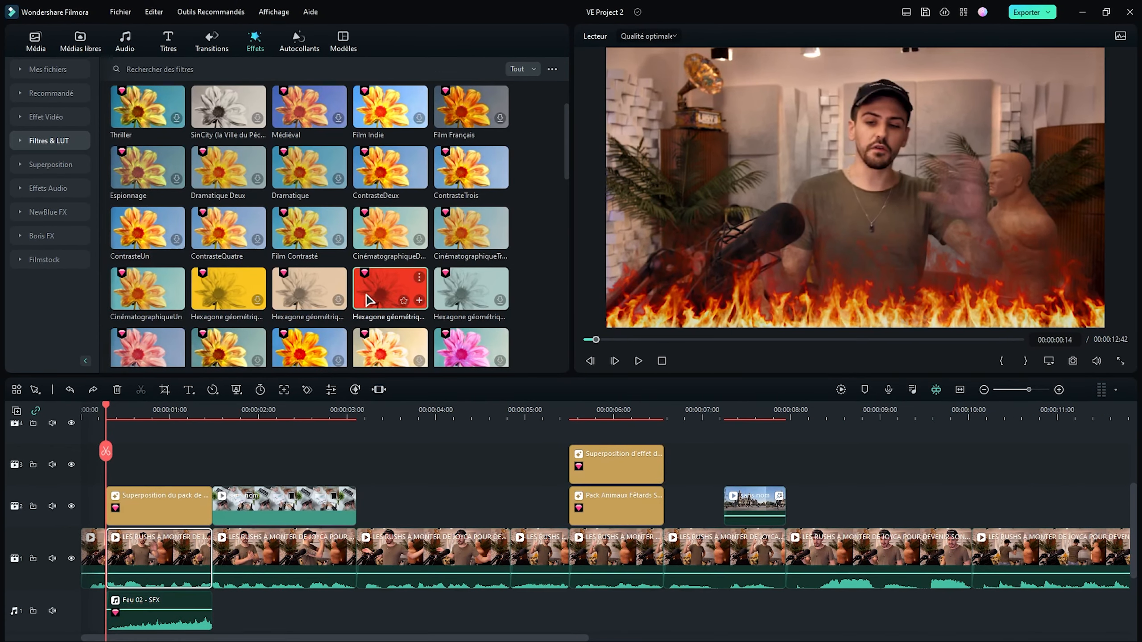
pyautogui.moveTo(400, 292); pyautogui.dragTo(170, 549)
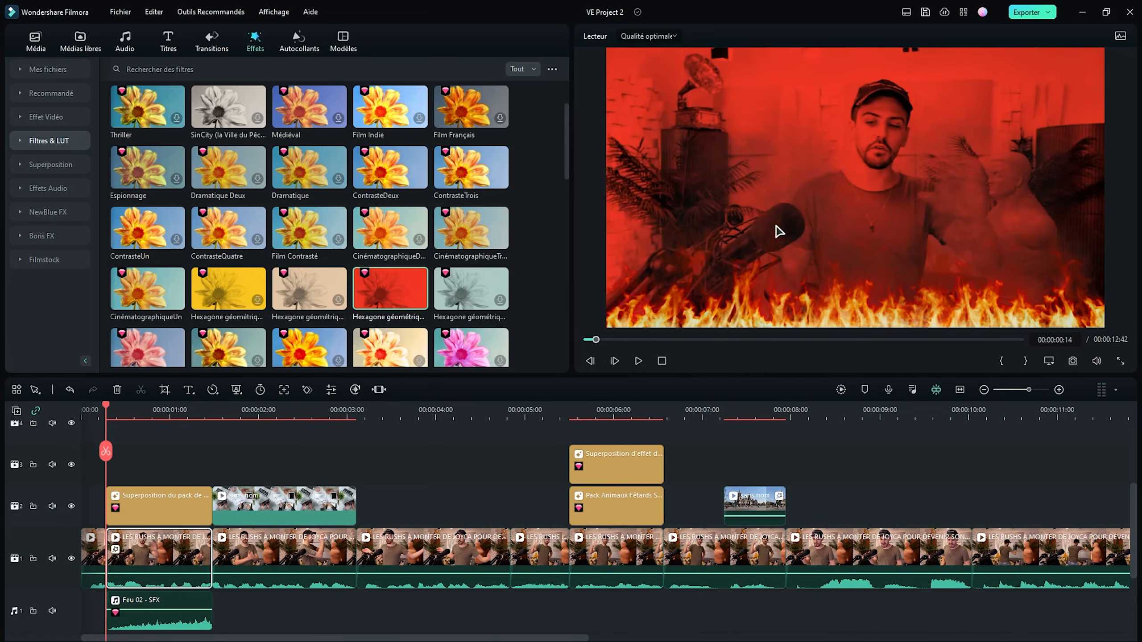
# Step: Add a Dissoudre transition at the cut where the red-filtered presenter segment begins
pyautogui.click(212, 42)
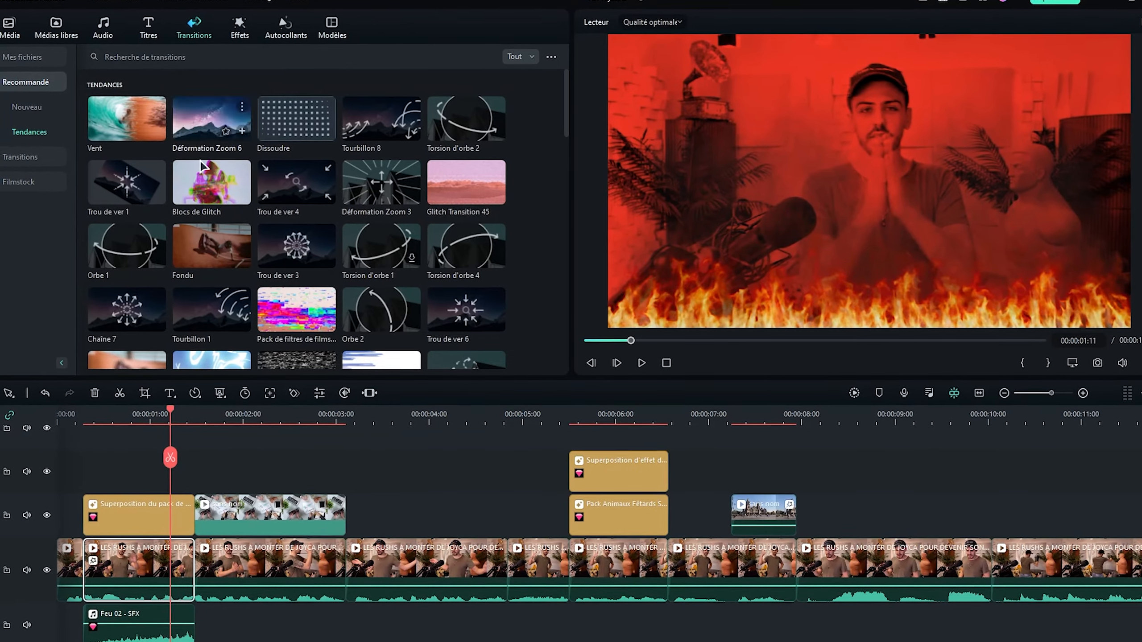
pyautogui.moveTo(271, 149); pyautogui.dragTo(70, 446)
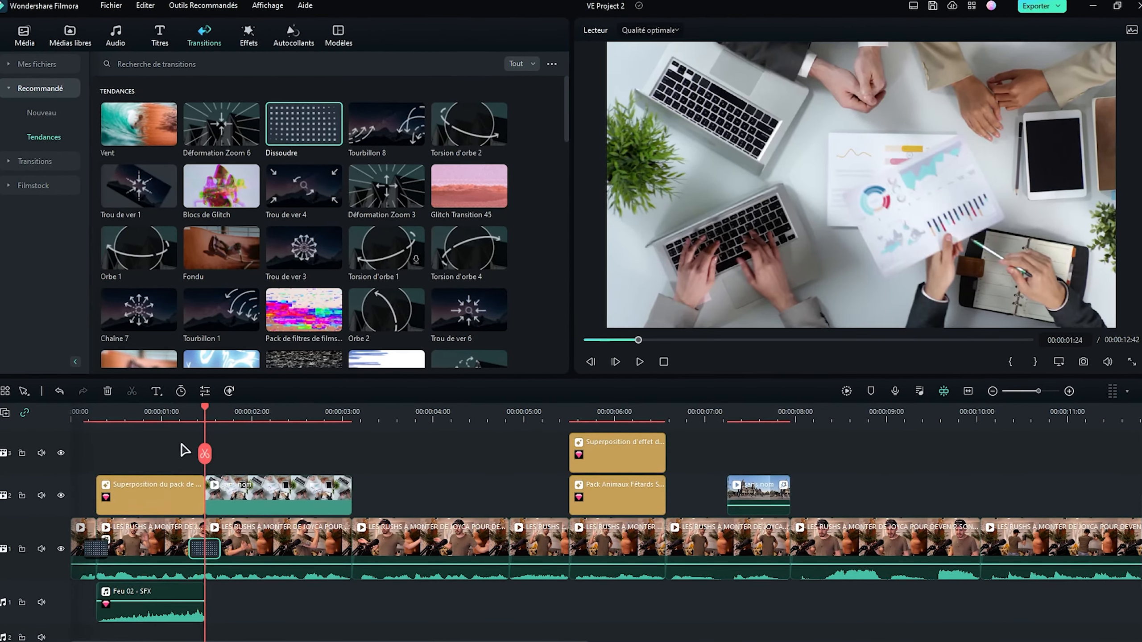
# Step: Search the transitions for "fire" and place a fire transition between the flame overlay and the stock footage clip
pyautogui.write('f')
pyautogui.write('ire')
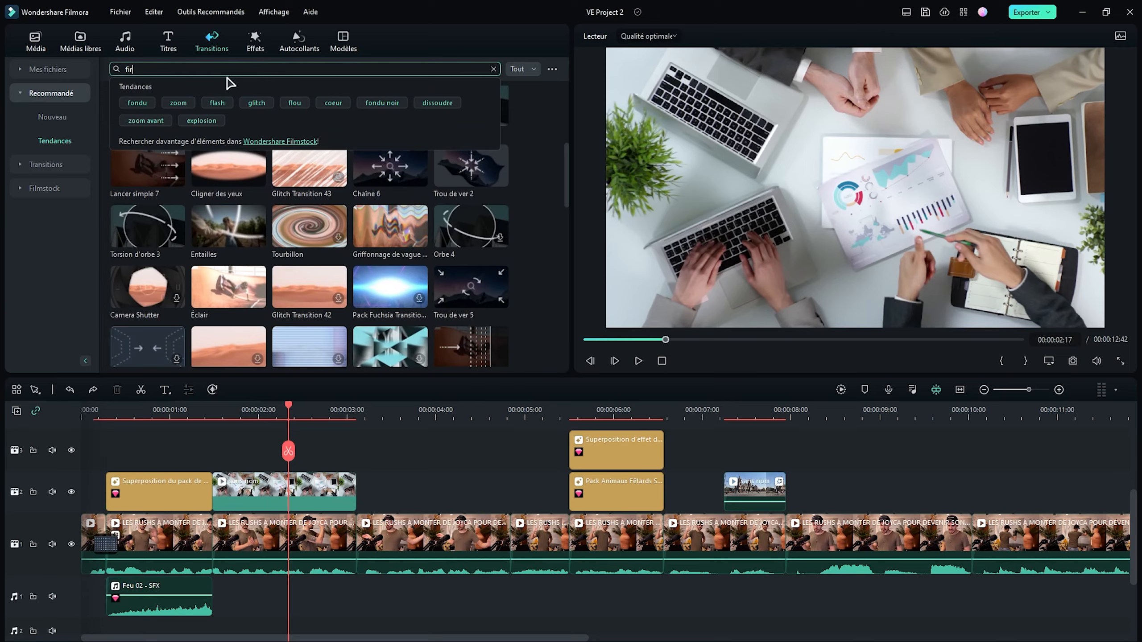
pyautogui.press('Return')
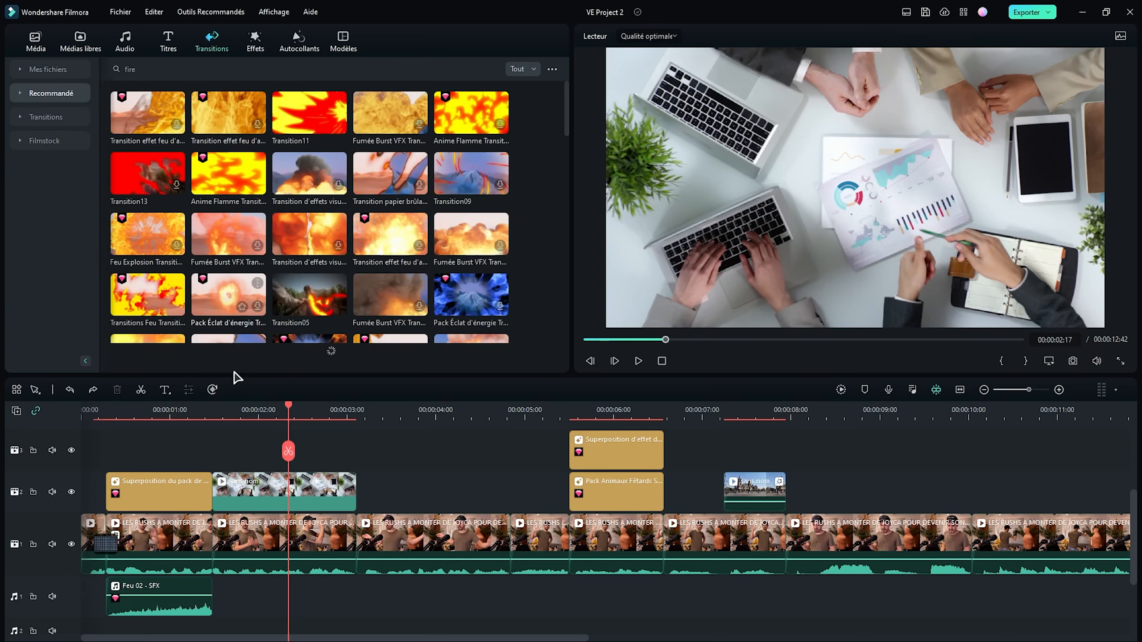
pyautogui.moveTo(148, 173); pyautogui.dragTo(222, 491)
pyautogui.moveTo(228, 496); pyautogui.dragTo(227, 496)
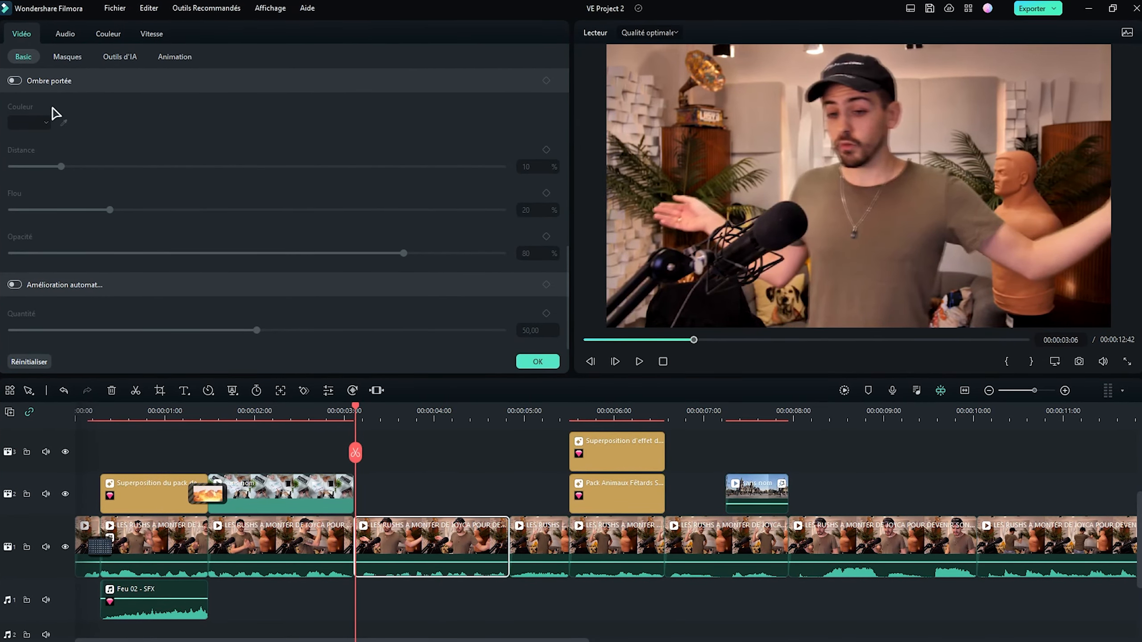
# Step: Keyframe a zoom on the presenter clip from 00:00:03:06 to 165.48% scale at 00:00:04:40, with its Y position at -243.06 px
pyautogui.scroll(10, 54, 113)
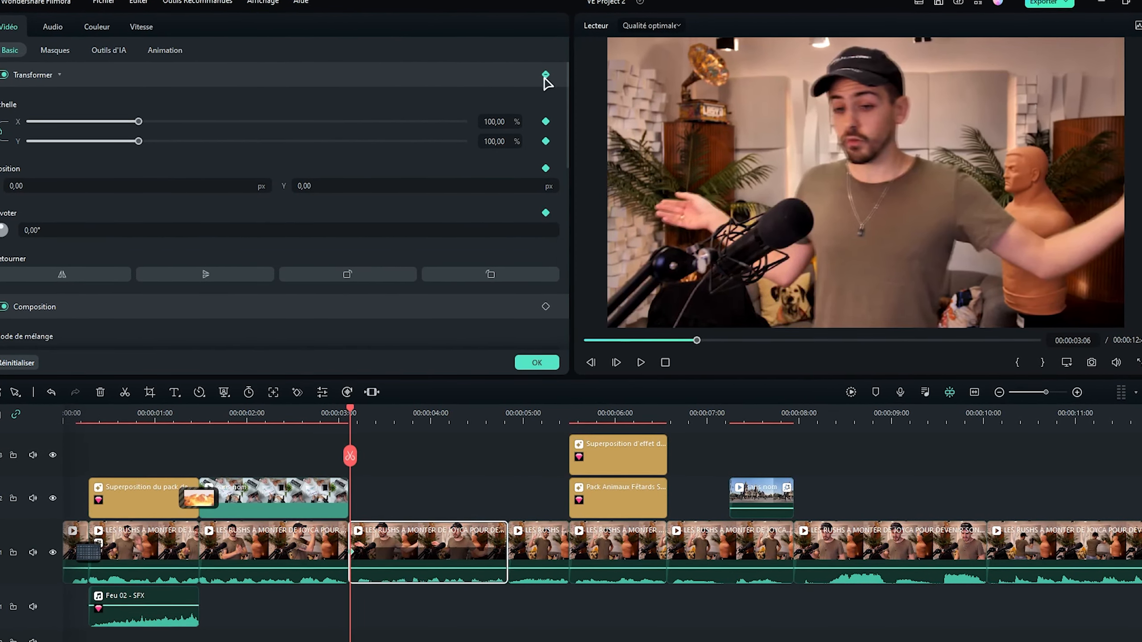
pyautogui.click(499, 413)
pyautogui.moveTo(133, 119); pyautogui.dragTo(204, 119)
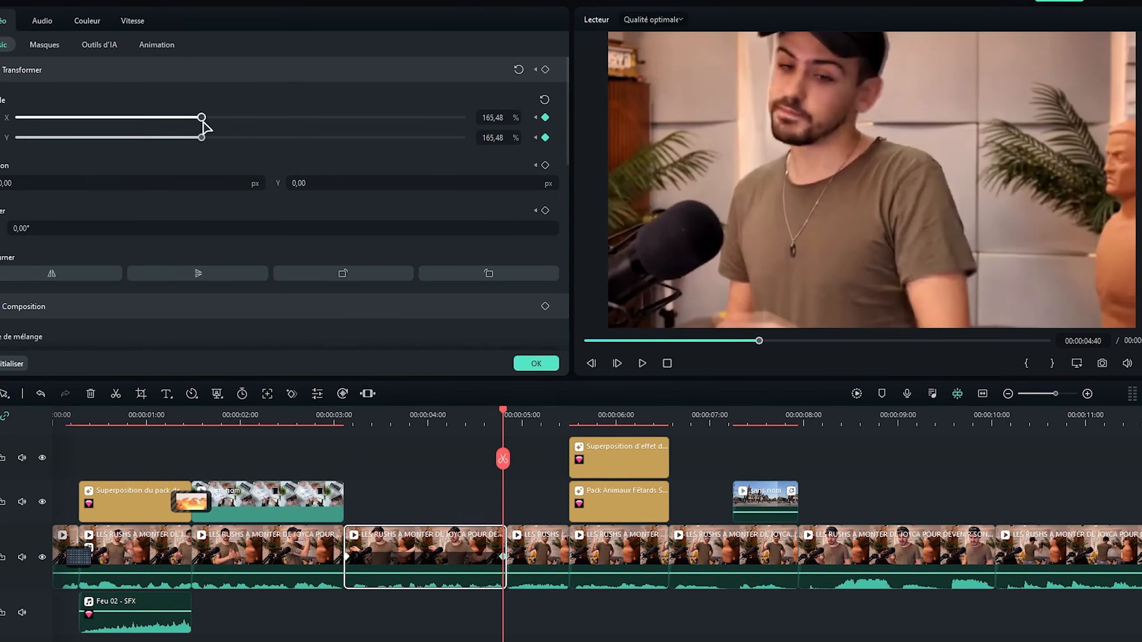
pyautogui.moveTo(999, 144); pyautogui.dragTo(1020, 210)
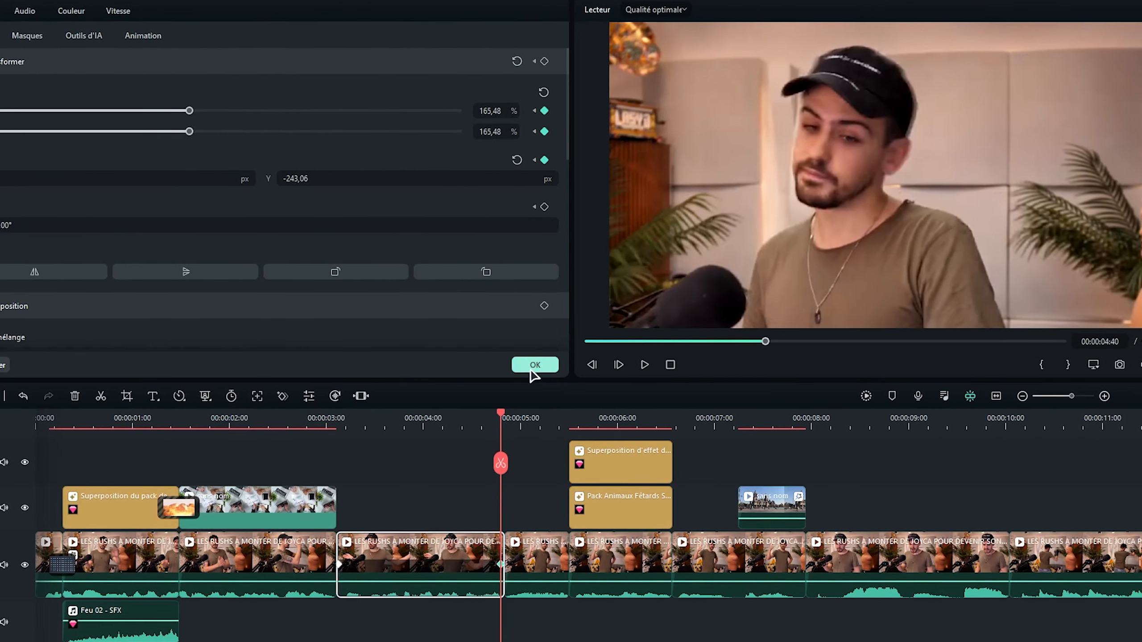
pyautogui.click(534, 364)
# Step: Search the sound effects for "joie" and place "Les acclamations d'un groupe d'enfants" at the start of the party overlays, 00:00:05:25
pyautogui.moveTo(332, 420); pyautogui.dragTo(571, 423)
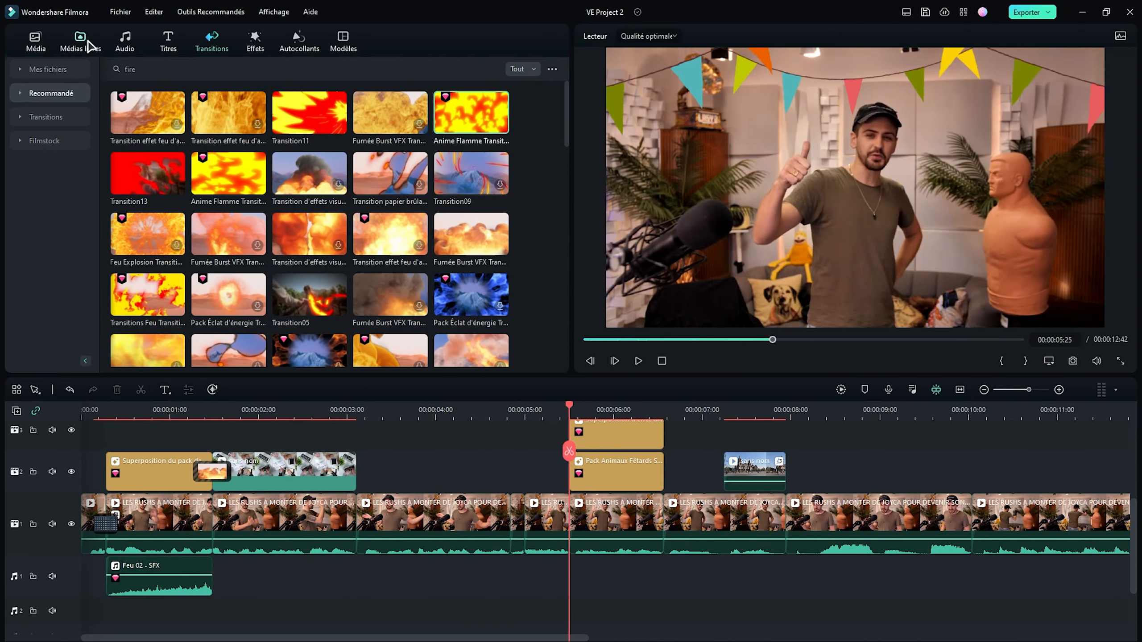
pyautogui.click(126, 44)
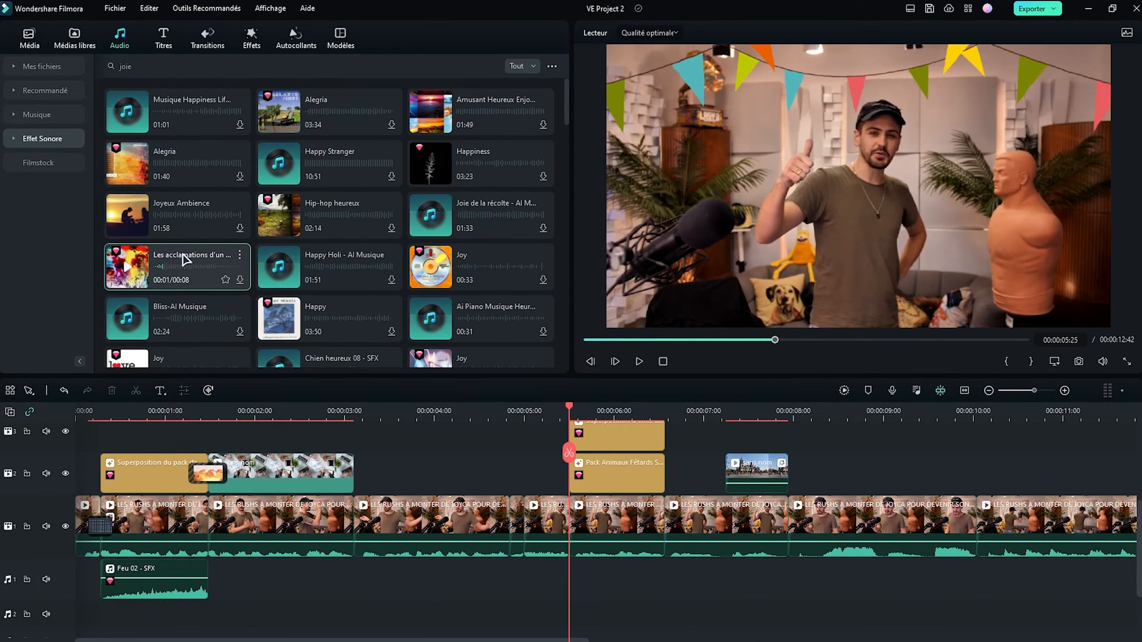
pyautogui.moveTo(173, 253); pyautogui.dragTo(584, 585)
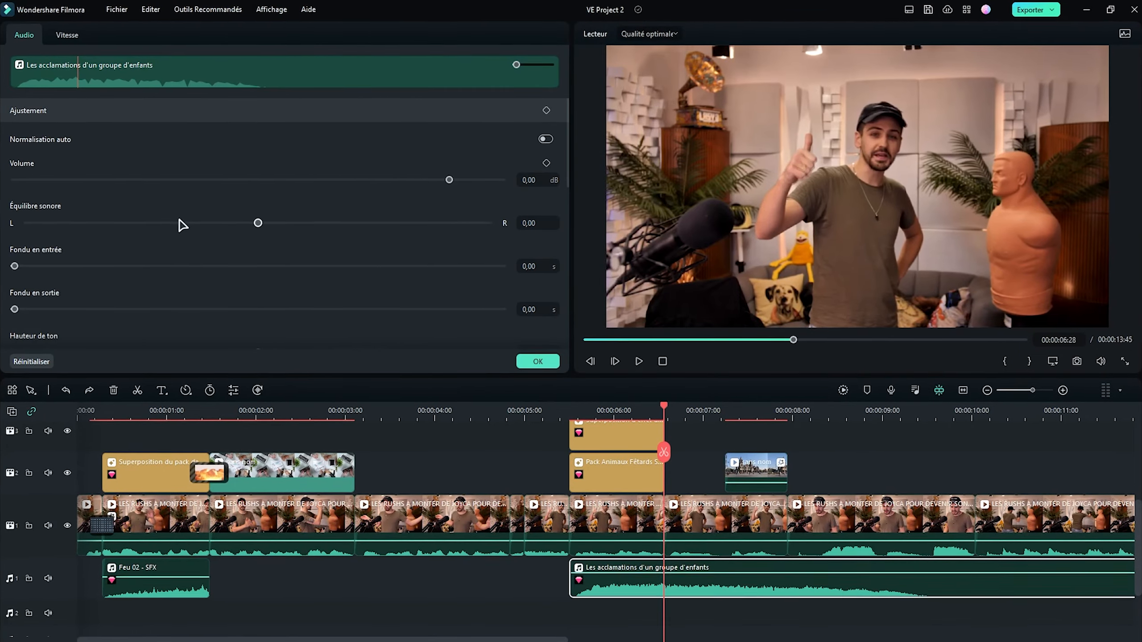
# Step: Lower the children's cheering sound to -12.92 dB, fade it out, and shorten it to end just after the party overlays
pyautogui.moveTo(626, 573); pyautogui.dragTo(626, 585)
pyautogui.moveTo(630, 594); pyautogui.dragTo(630, 589)
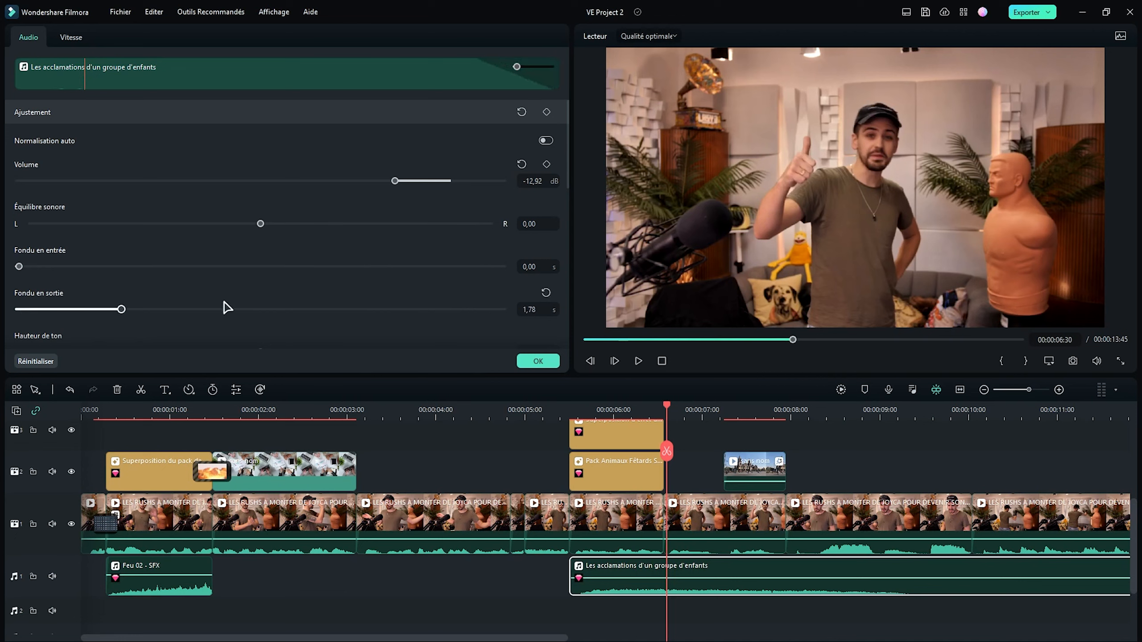
pyautogui.moveTo(227, 308); pyautogui.dragTo(520, 295)
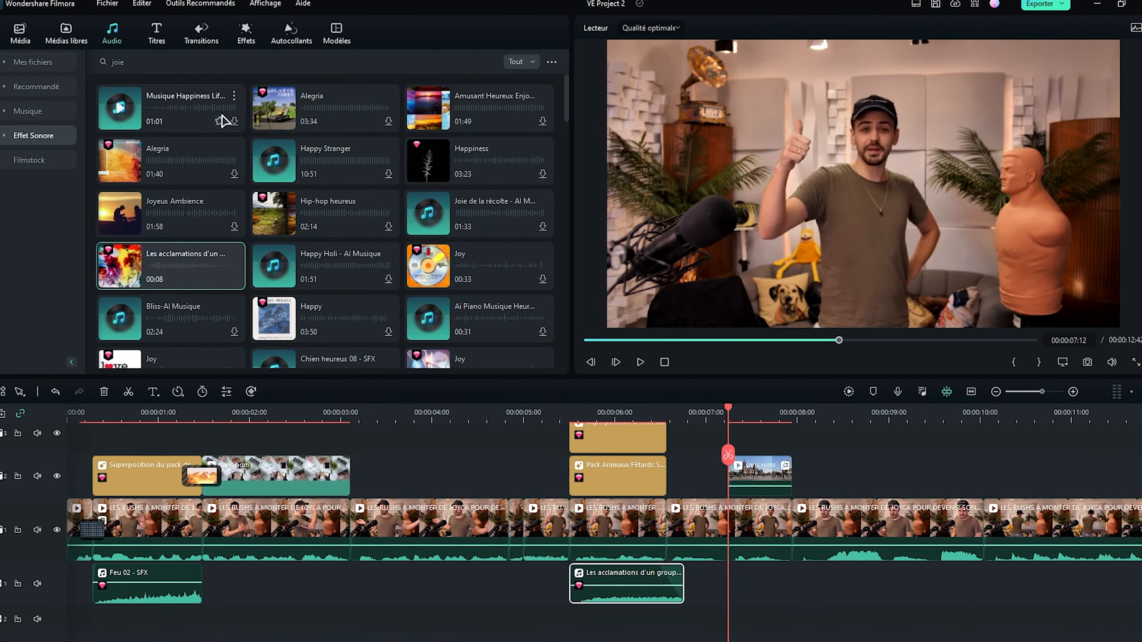
# Step: Search the sound effects for "whoosh" and place Dessin animé Whoosh 02 beneath the start of the cathedral clip
pyautogui.moveTo(220, 218); pyautogui.dragTo(224, 223)
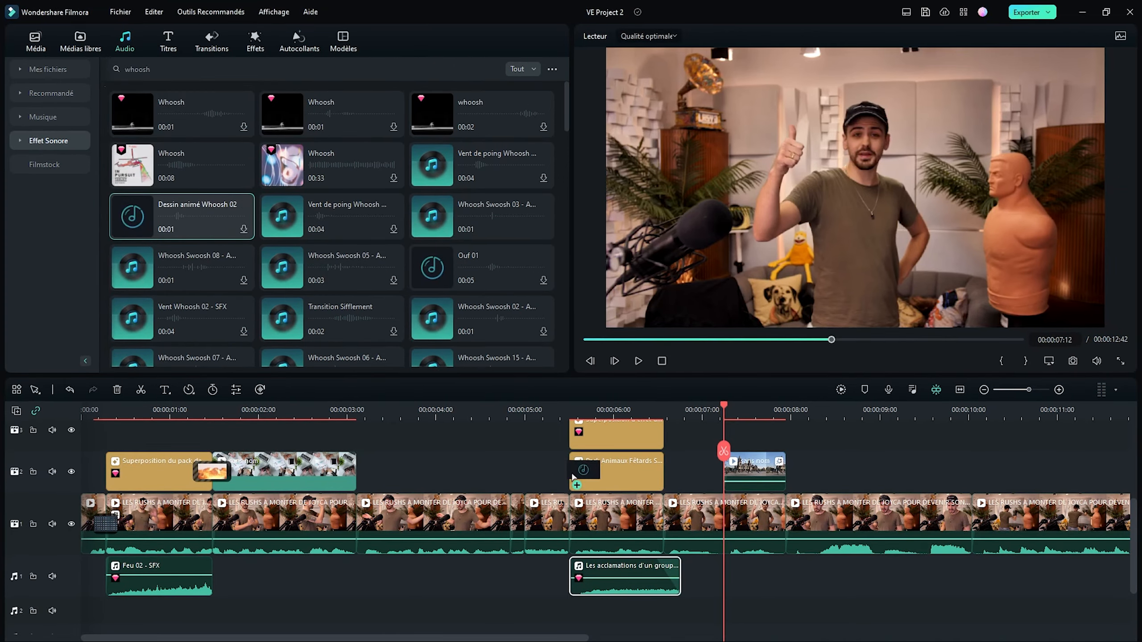
pyautogui.moveTo(573, 477); pyautogui.dragTo(732, 570)
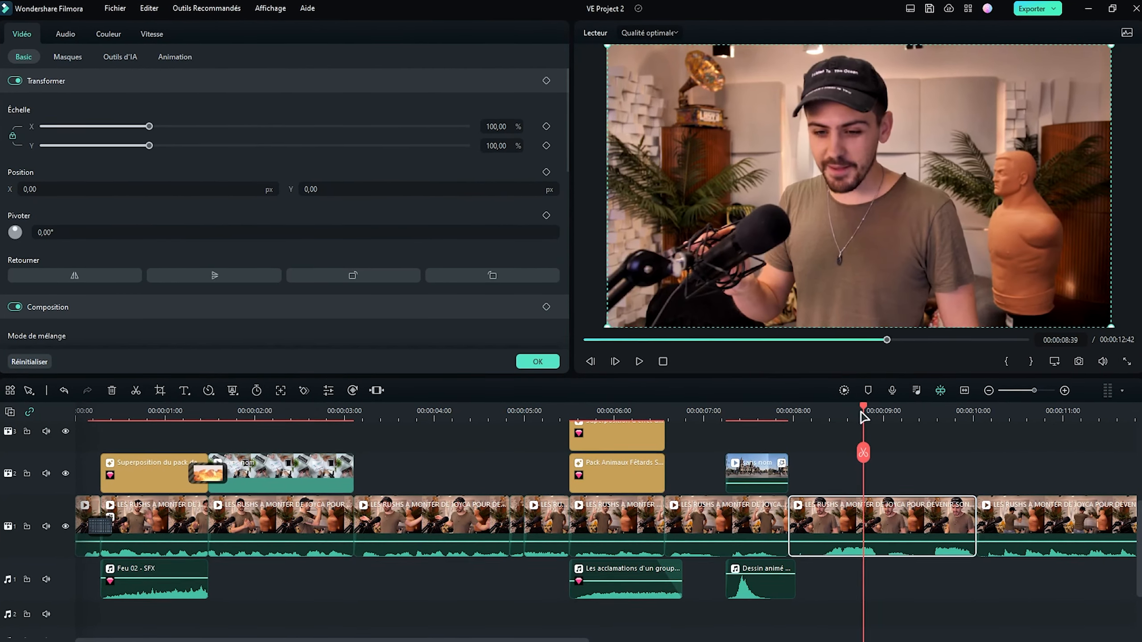
# Step: Keyframe the presenter clip after the cathedral to shrink to 73.05% at 00:00:08:12, then grow to 115.27% at position -32.11, -82.21 px
pyautogui.moveTo(863, 417); pyautogui.dragTo(788, 417)
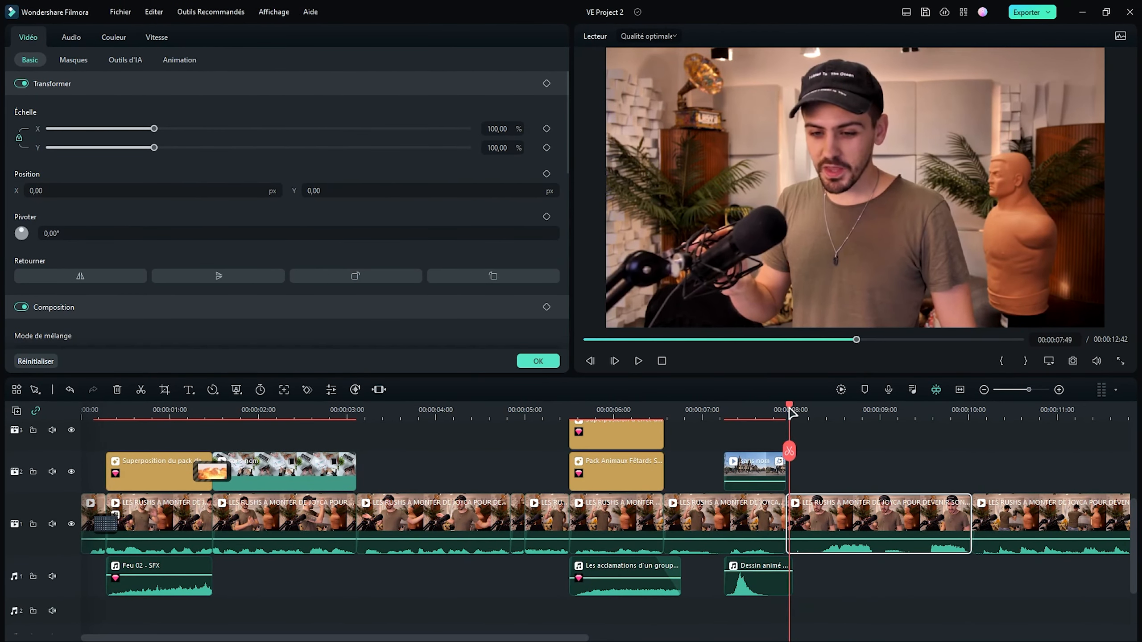
pyautogui.moveTo(154, 129); pyautogui.dragTo(126, 128)
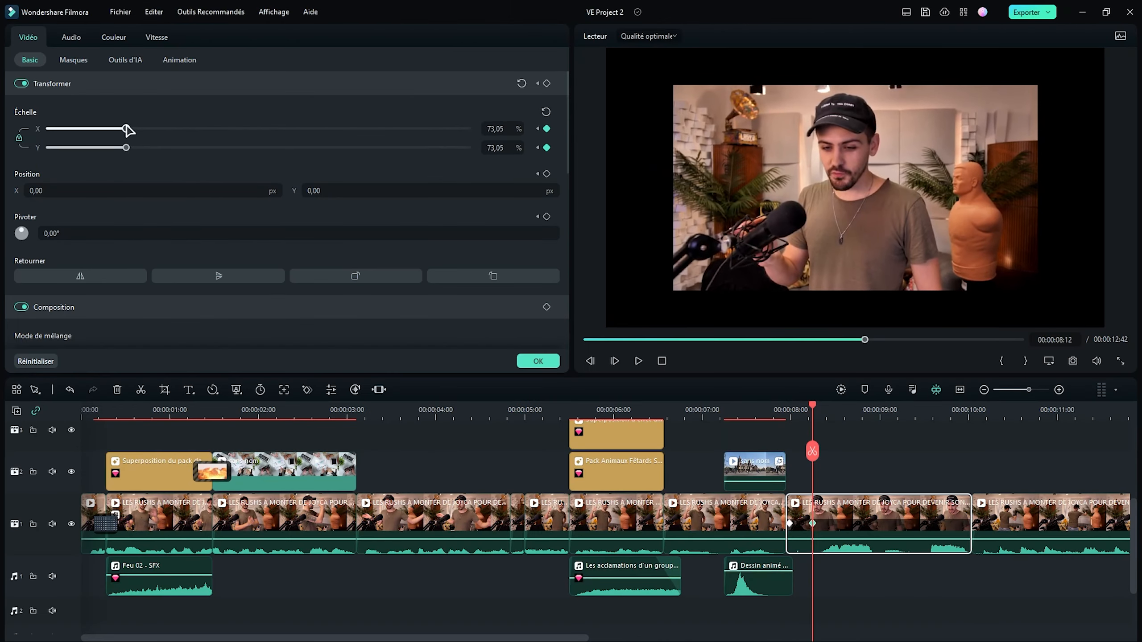
pyautogui.click(891, 409)
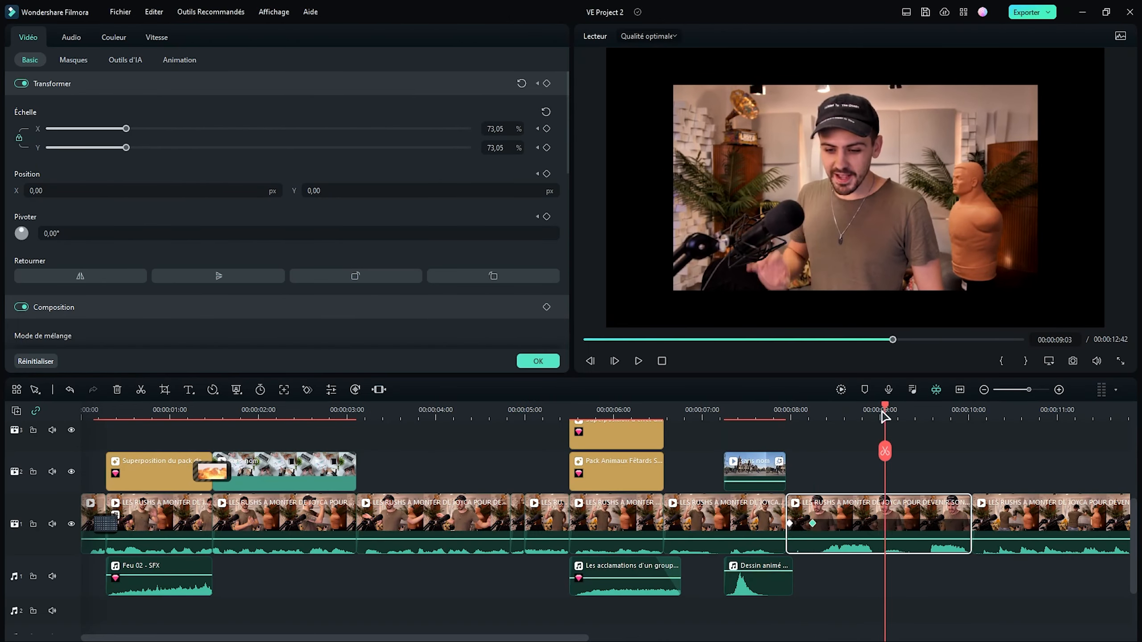
pyautogui.moveTo(143, 135); pyautogui.dragTo(168, 131)
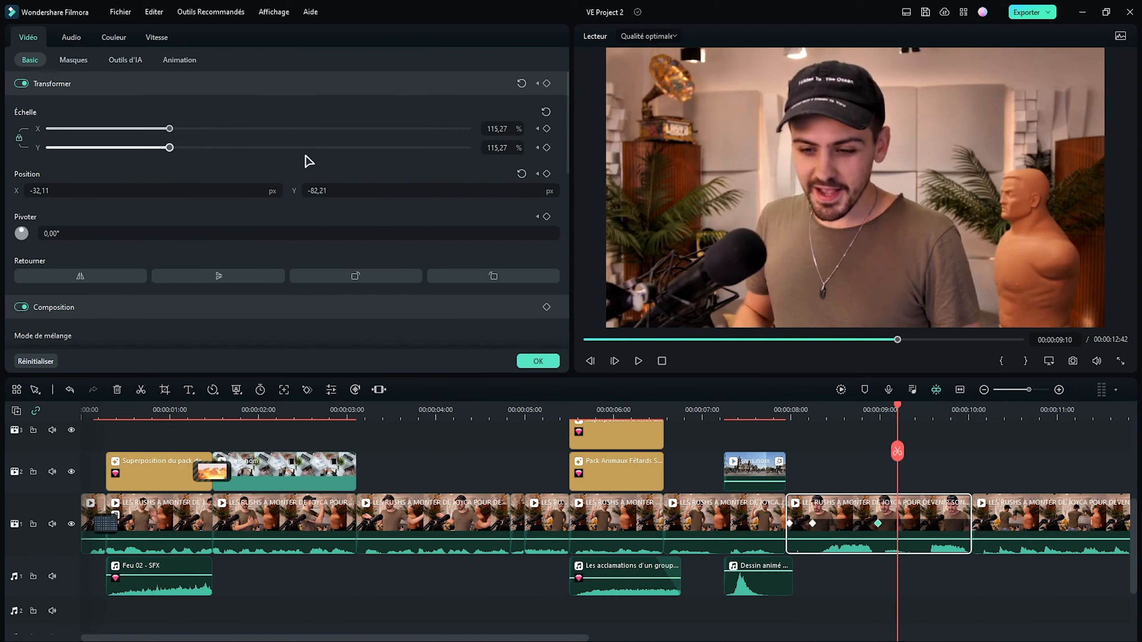
# Step: Keyframe the same clip to 400% scale at 00:00:09:10, reframe the face, and shrink it to 67.34% at 00:00:09:36
pyautogui.moveTo(170, 129); pyautogui.dragTo(466, 130)
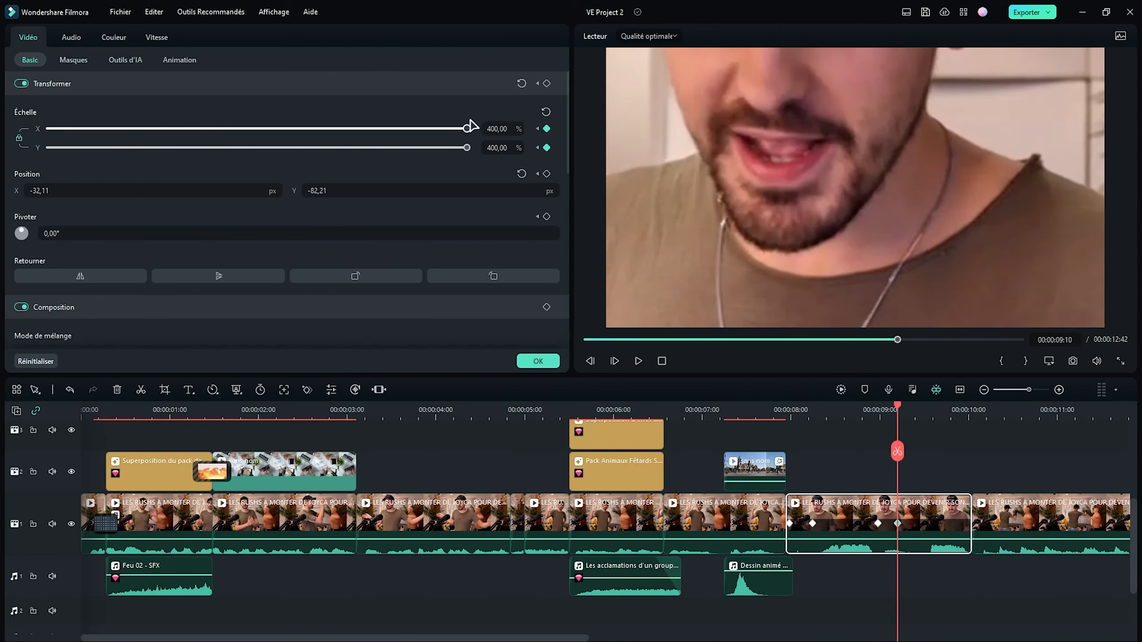
pyautogui.moveTo(982, 220); pyautogui.dragTo(970, 219)
pyautogui.click(546, 217)
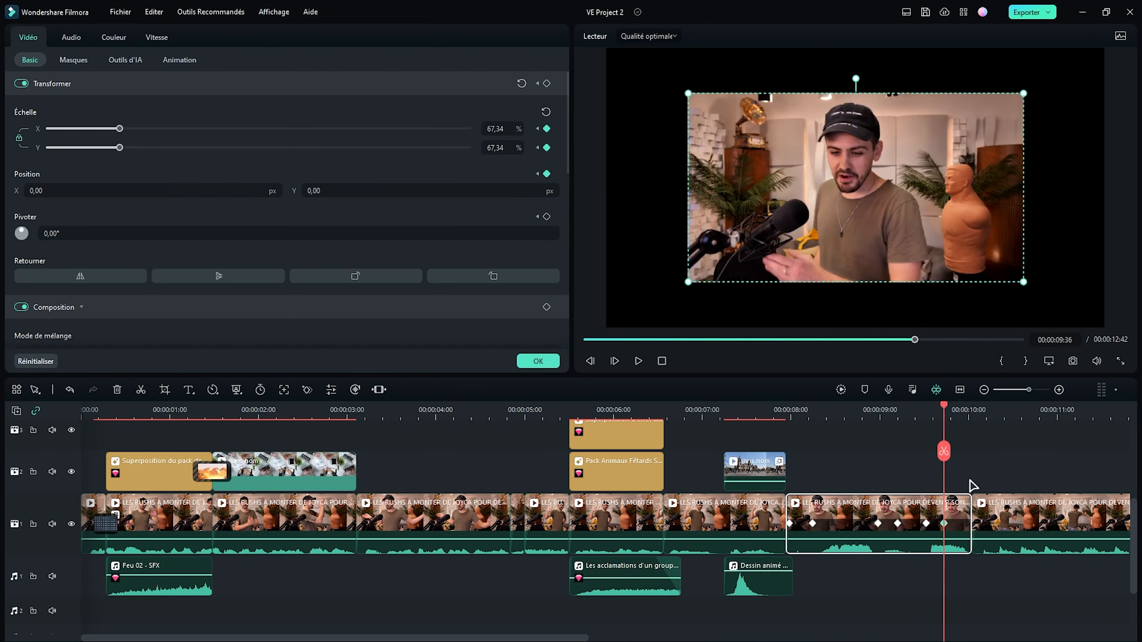
# Step: Split the face close-up starting at 00:00:09:07 out of the presenter clip and apply a video effect to that section
pyautogui.click(894, 431)
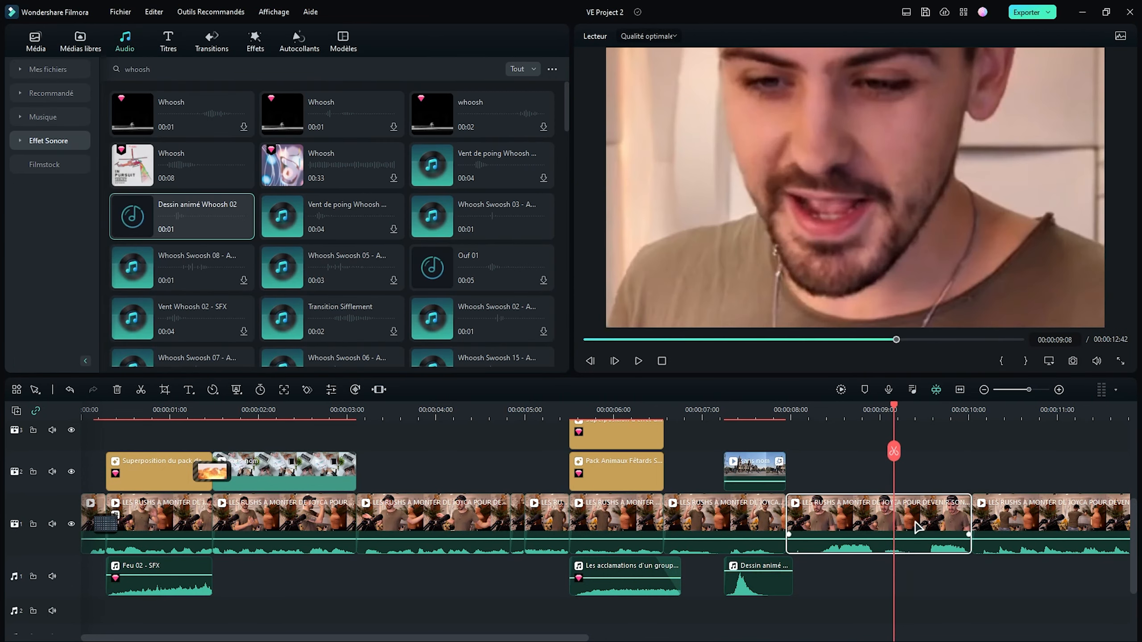
pyautogui.click(892, 407)
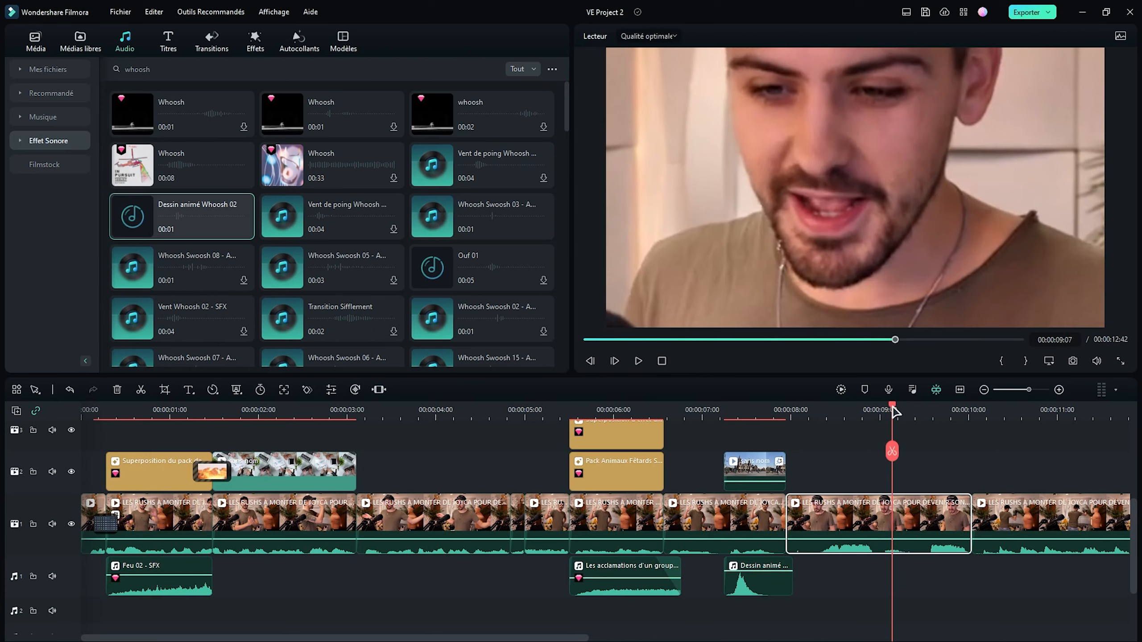
pyautogui.moveTo(886, 412); pyautogui.dragTo(910, 408)
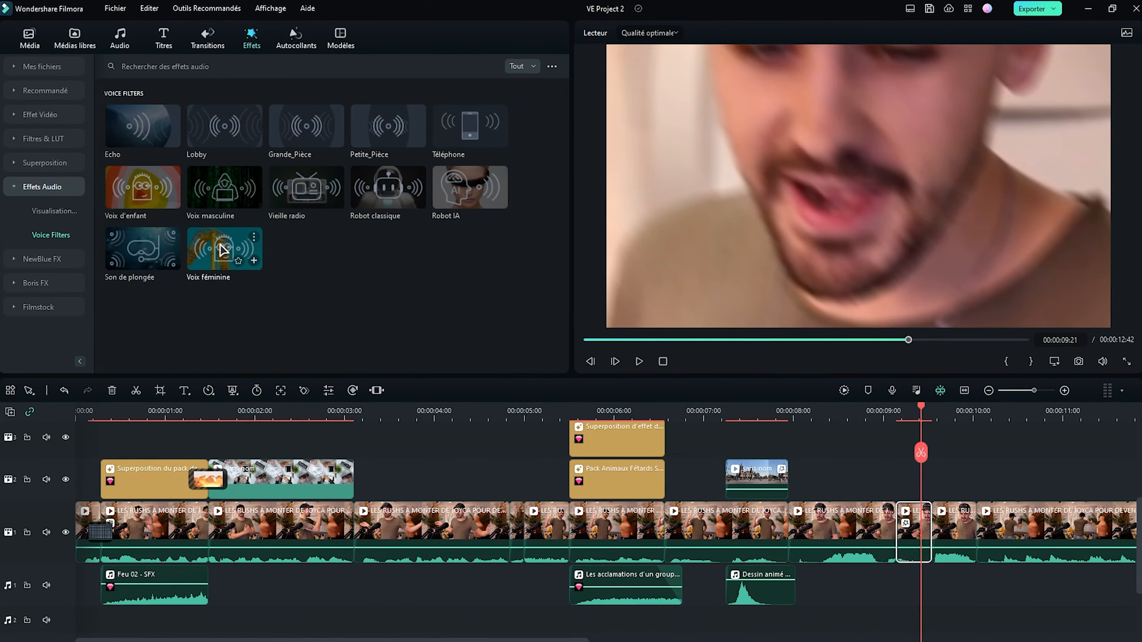
# Step: Apply the Voix d'enfant voice filter to the short face close-up clip and raise its volume
pyautogui.moveTo(443, 488); pyautogui.dragTo(920, 521)
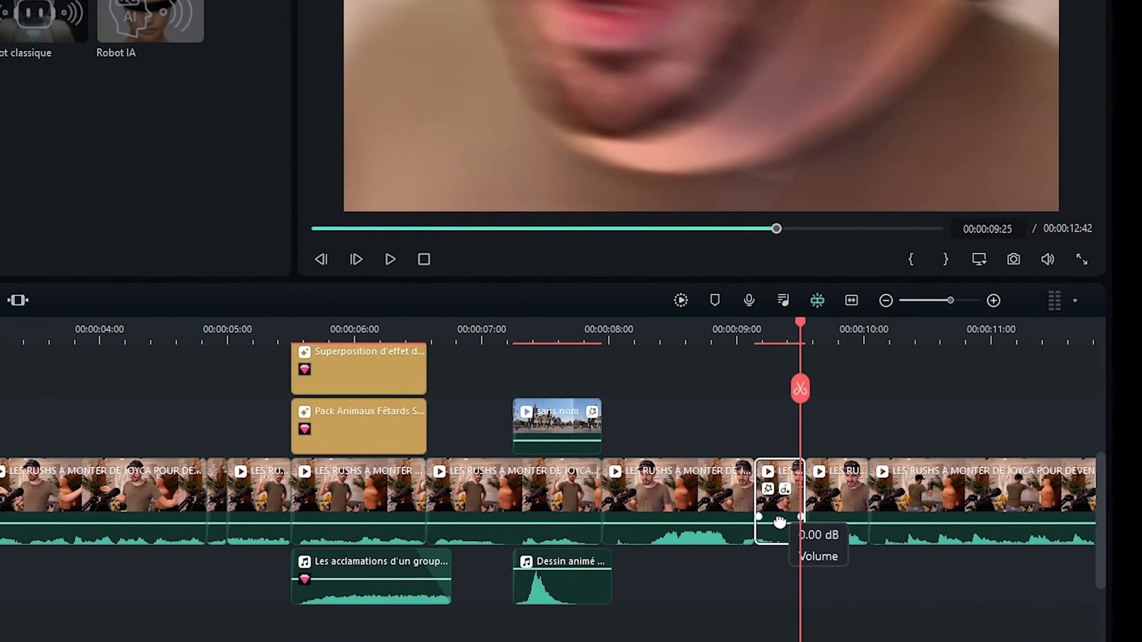
pyautogui.moveTo(909, 543); pyautogui.dragTo(909, 538)
pyautogui.click(888, 413)
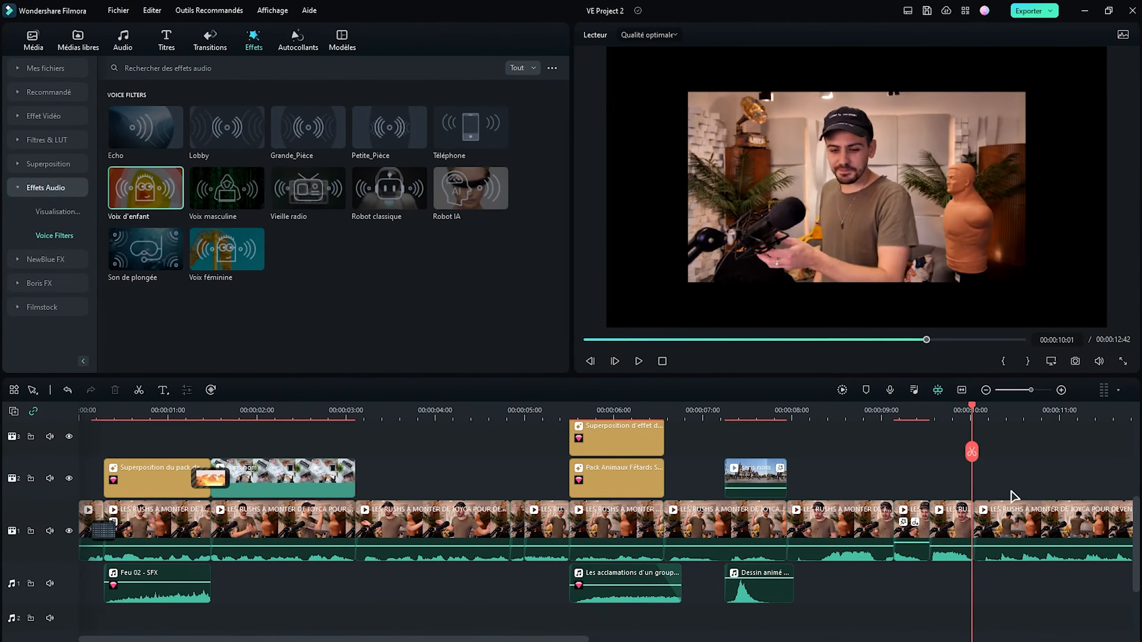
# Step: Add the Trou de ver 4 transition before the boxing clip, and overlay the Cinéma 21:9 effect trimmed to that clip's end
pyautogui.click(193, 34)
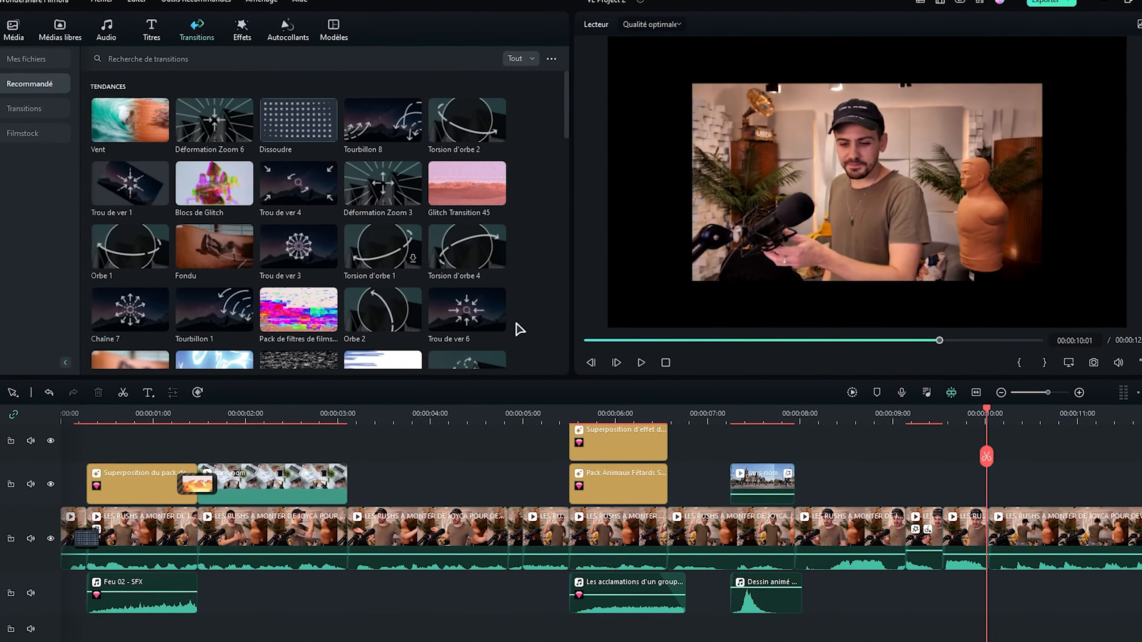
pyautogui.moveTo(296, 192); pyautogui.dragTo(984, 535)
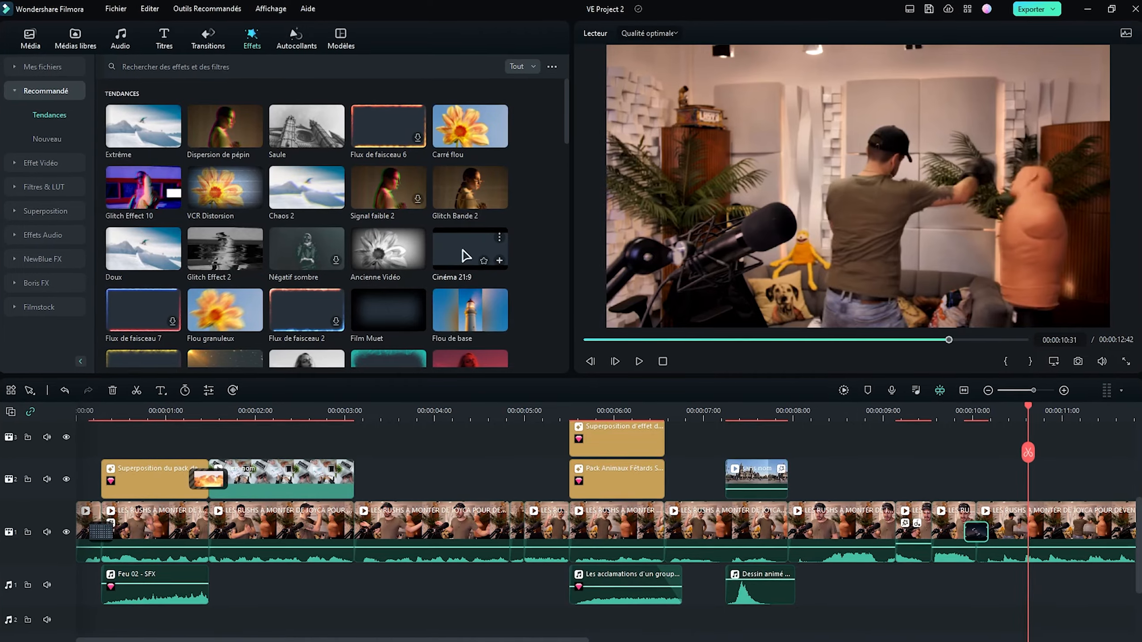
pyautogui.moveTo(471, 249); pyautogui.dragTo(989, 480)
pyautogui.moveTo(383, 637); pyautogui.dragTo(594, 622)
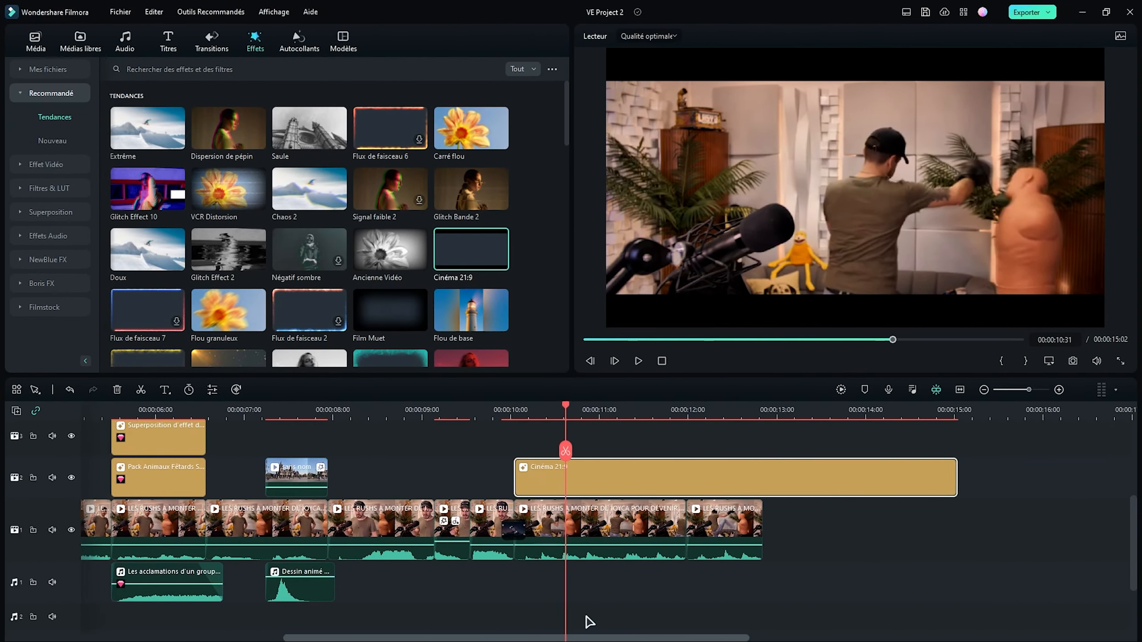
pyautogui.moveTo(937, 474); pyautogui.dragTo(667, 478)
pyautogui.press('space')
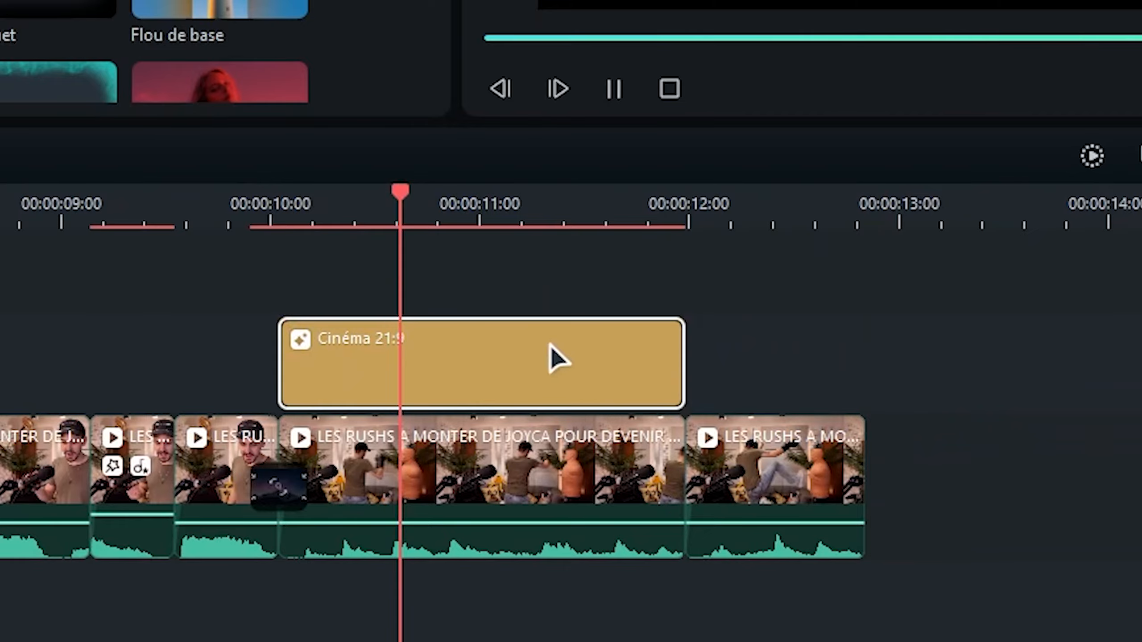
# Step: Search the effects for "vitesse" and apply a white speed-line overlay effect to the boxing clip
pyautogui.click(211, 69)
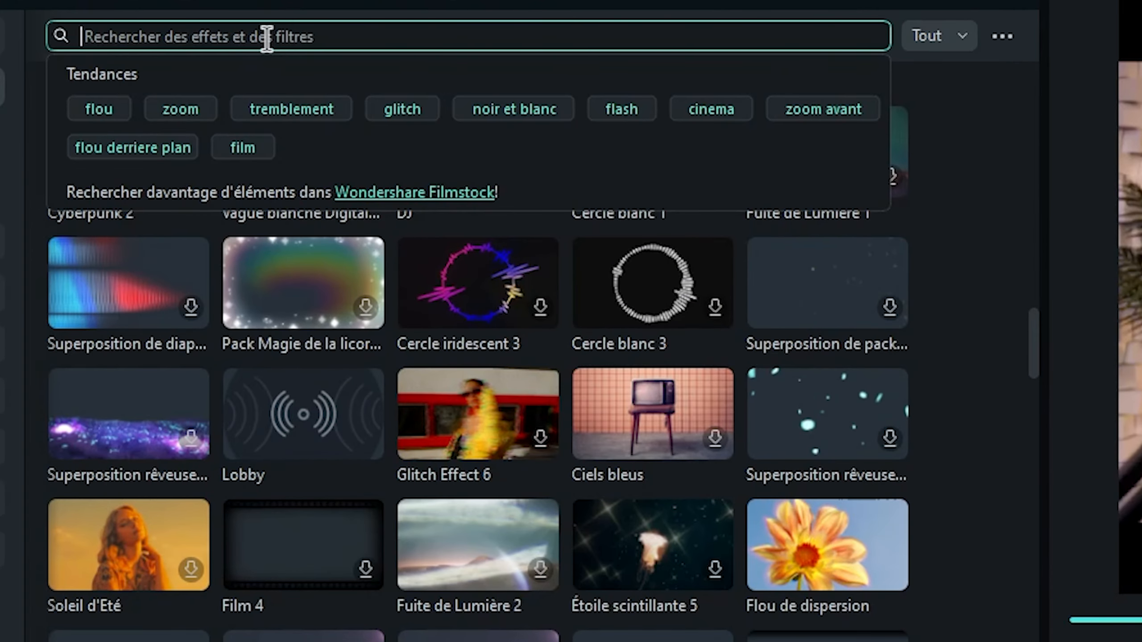
pyautogui.write('vi')
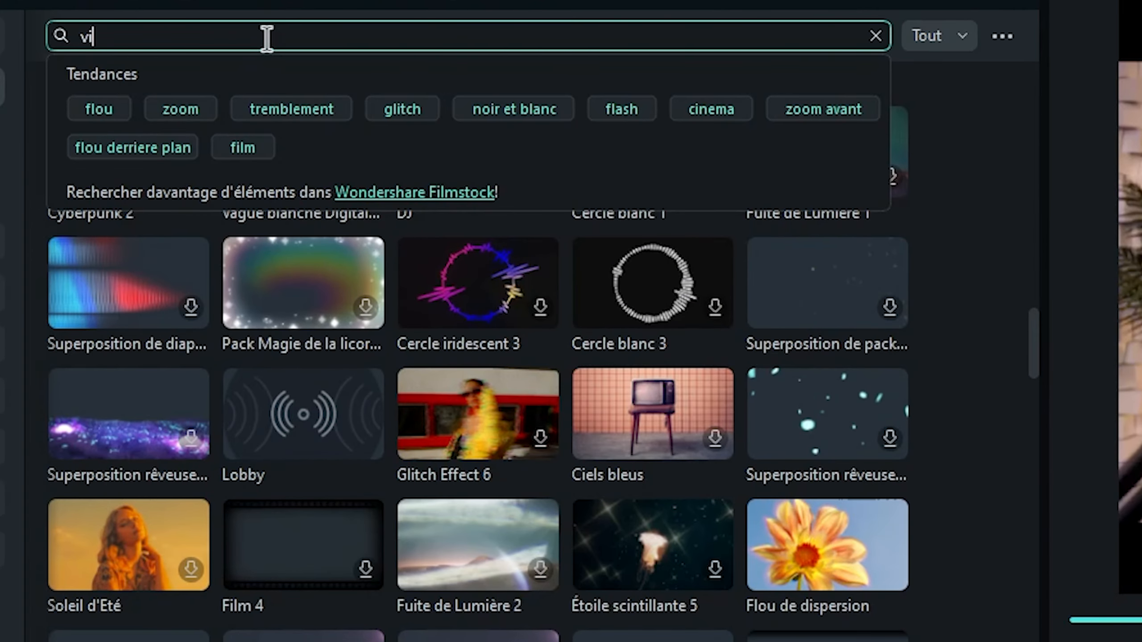
pyautogui.write('tesse')
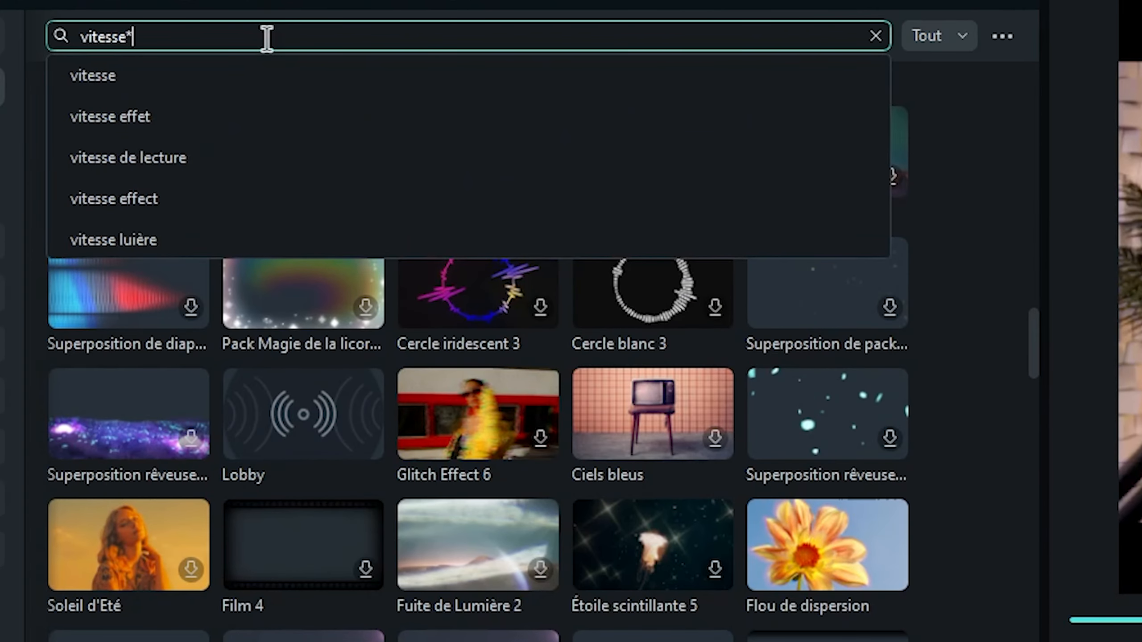
pyautogui.press('Return')
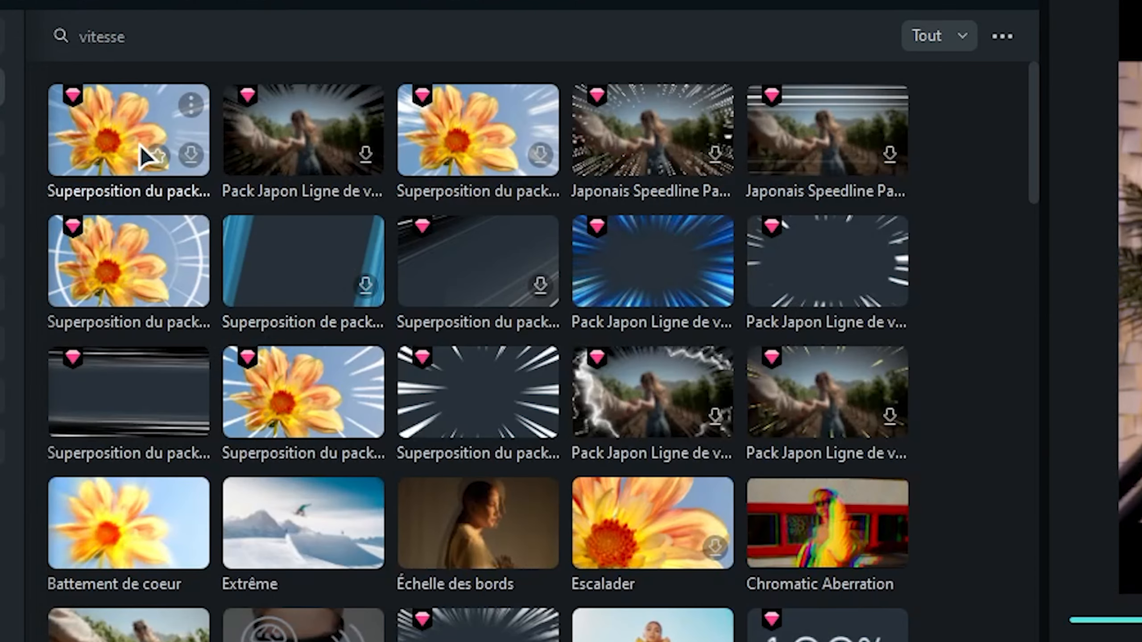
pyautogui.moveTo(106, 125); pyautogui.dragTo(469, 596)
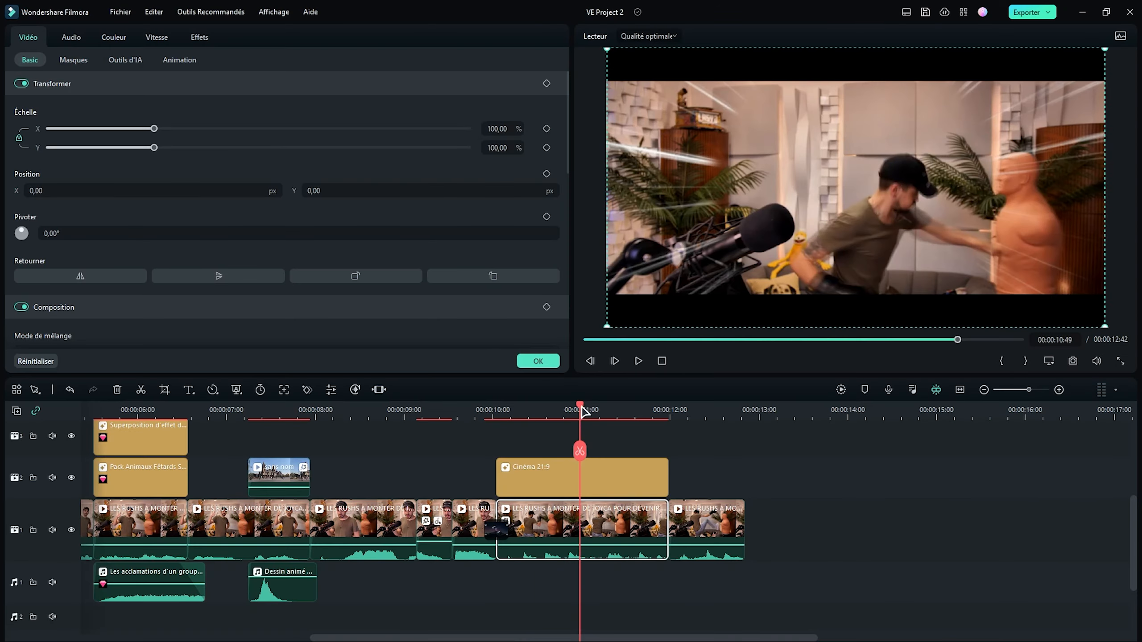
# Step: Keyframe a zoom on the boxing clip from its start to 155.78% scale at position -350.97, 34.39 px at 00:00:11:47
pyautogui.moveTo(582, 407); pyautogui.dragTo(505, 418)
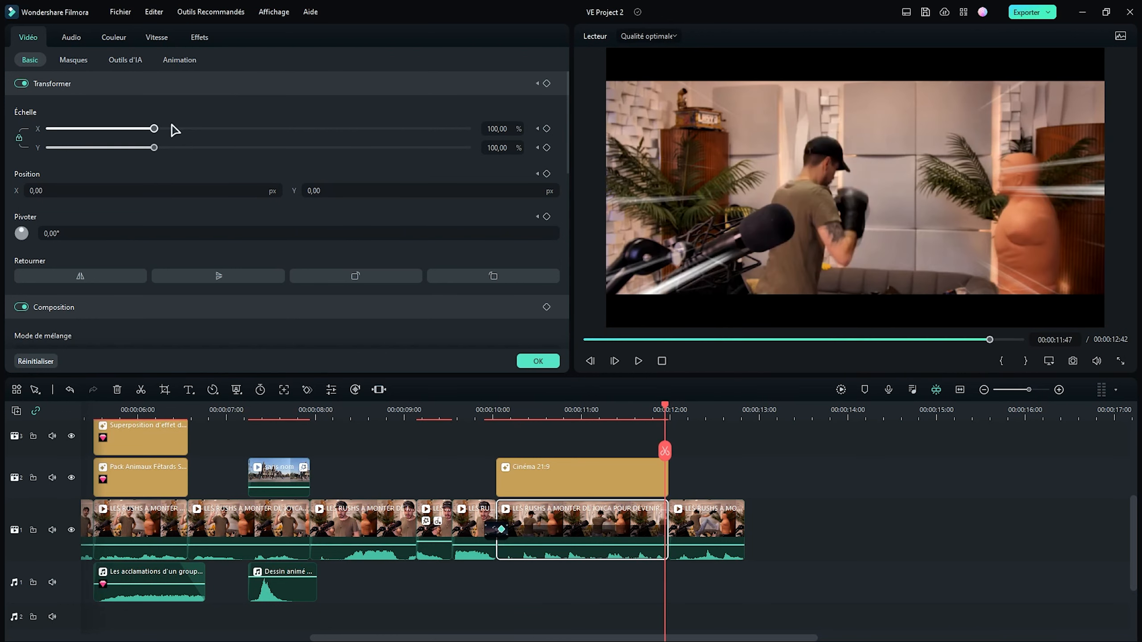
pyautogui.moveTo(154, 129); pyautogui.dragTo(212, 129)
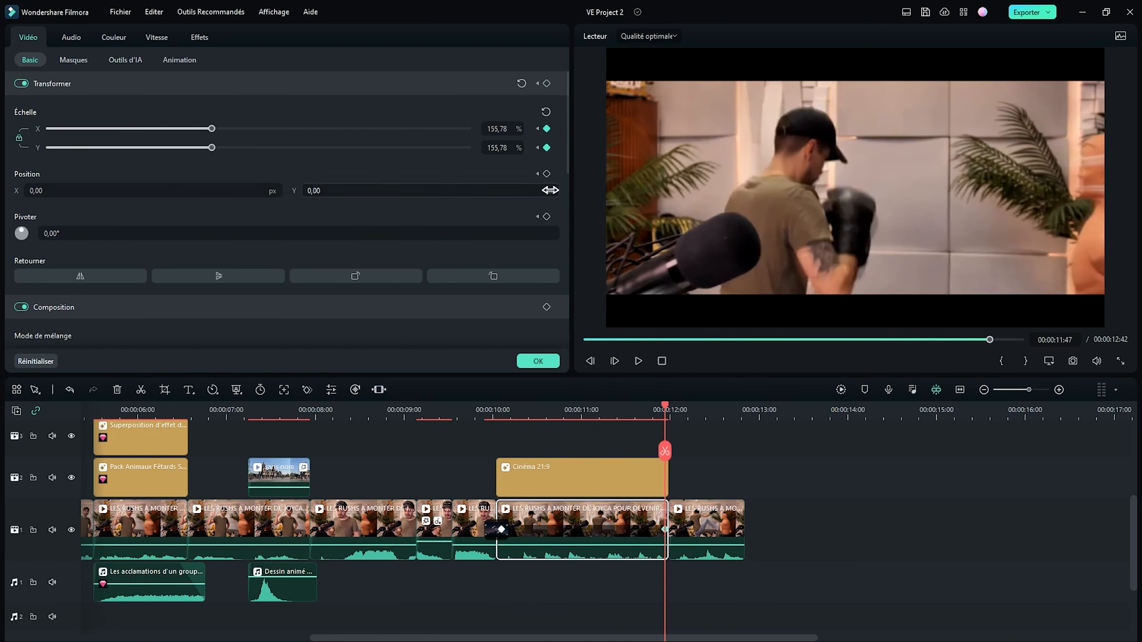
pyautogui.moveTo(1011, 193); pyautogui.dragTo(929, 191)
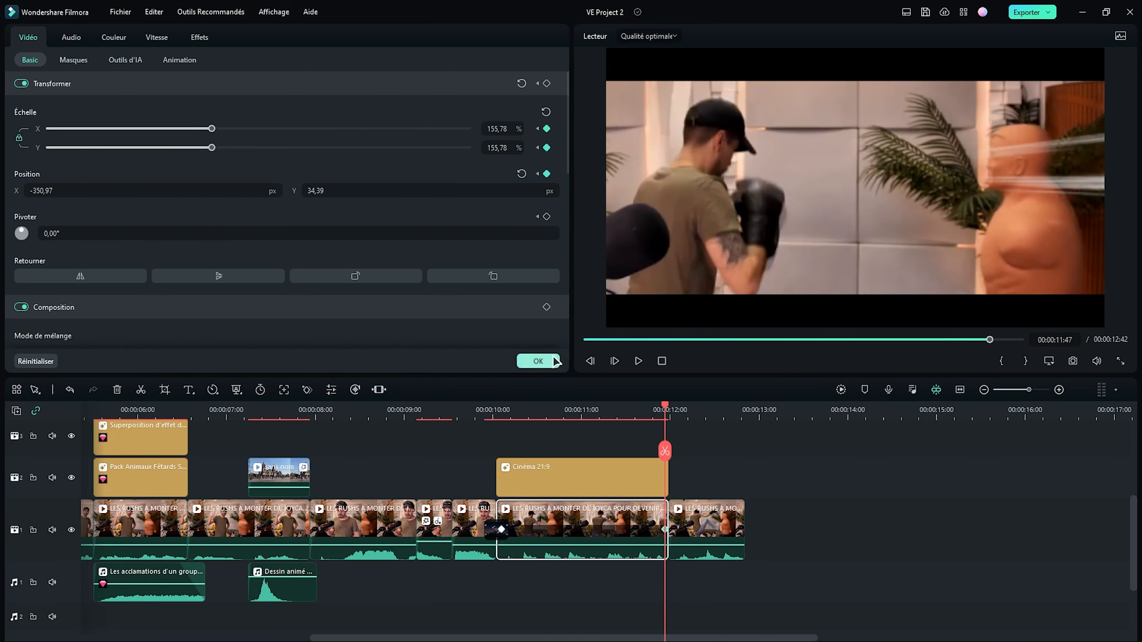
pyautogui.click(537, 361)
# Step: Search for "explosion" to add a transition at the end of the boxing clip and a matching sound effect beneath it
pyautogui.click(164, 69)
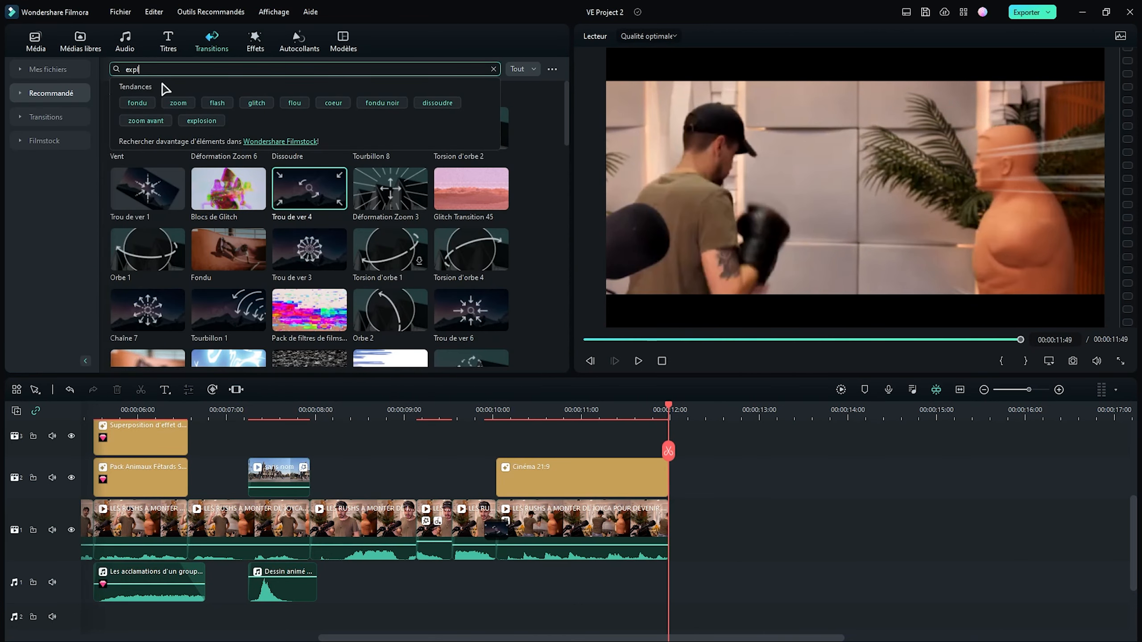
pyautogui.write('explosio')
pyautogui.press('Return')
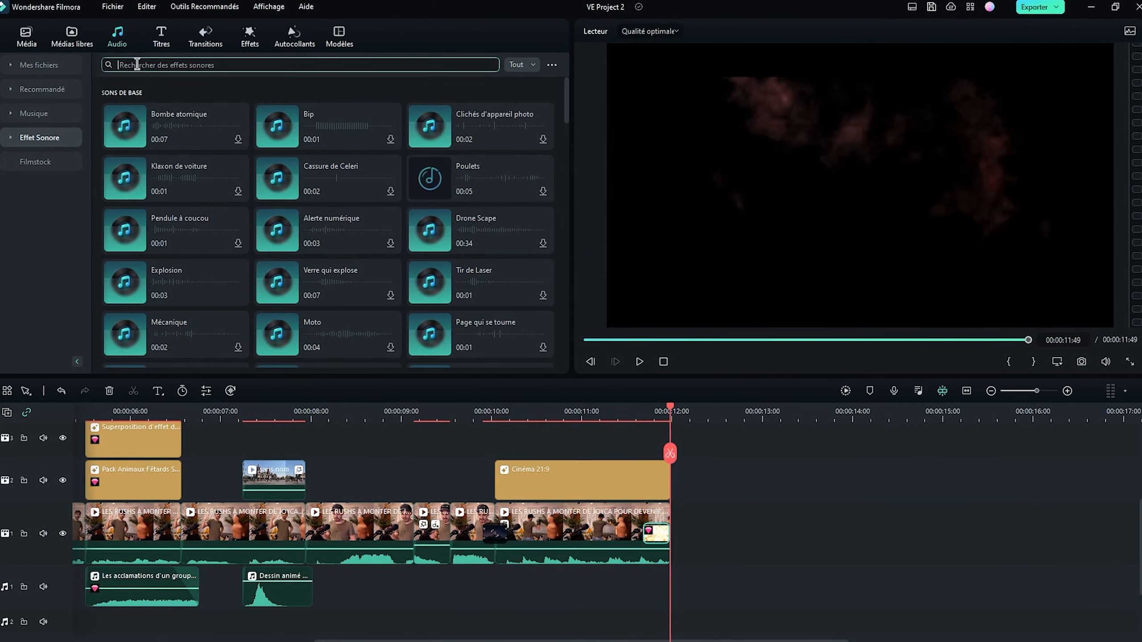
pyautogui.click(137, 64)
pyautogui.write('explosion')
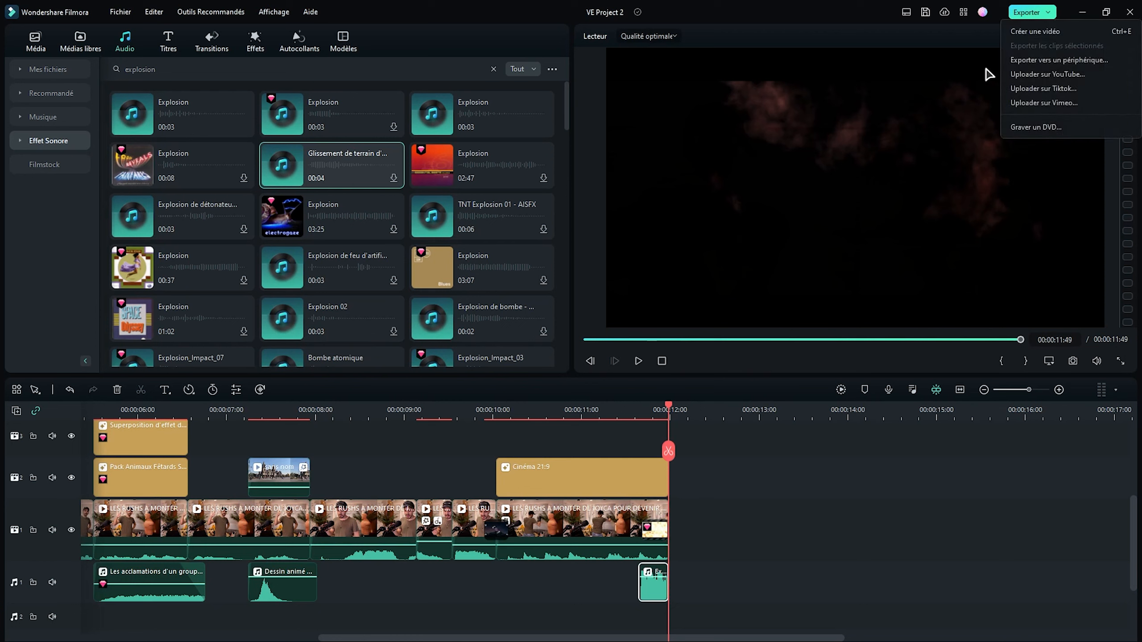
# Step: Export the project locally as the MP4 VE Project 2 at best quality, 3840x2160 and 60 fps
pyautogui.click(1041, 30)
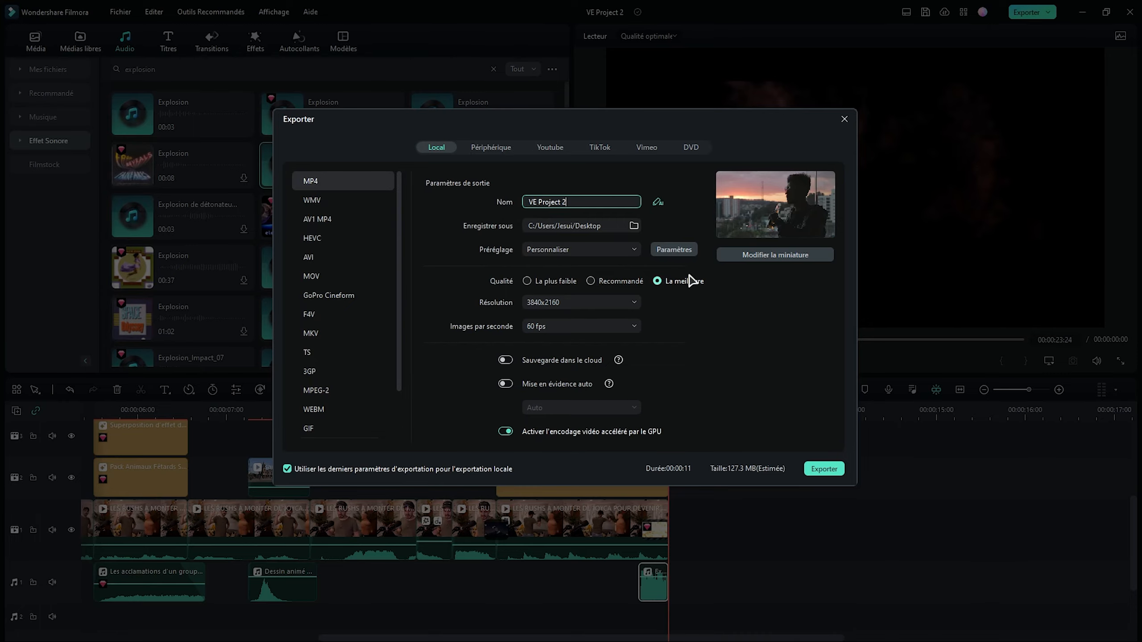
pyautogui.click(823, 468)
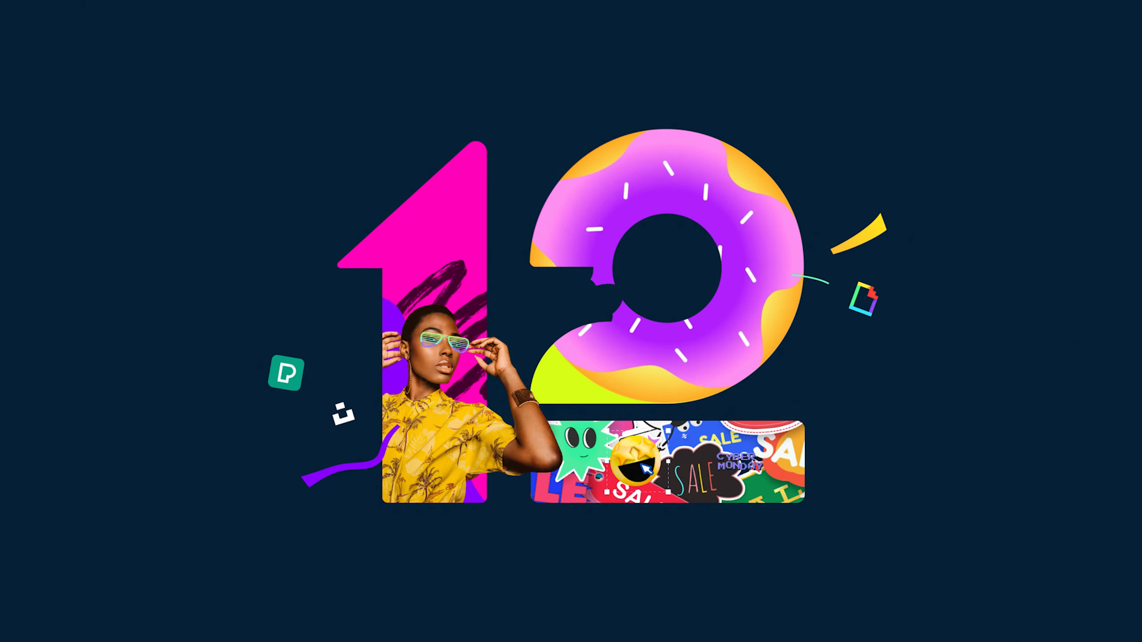